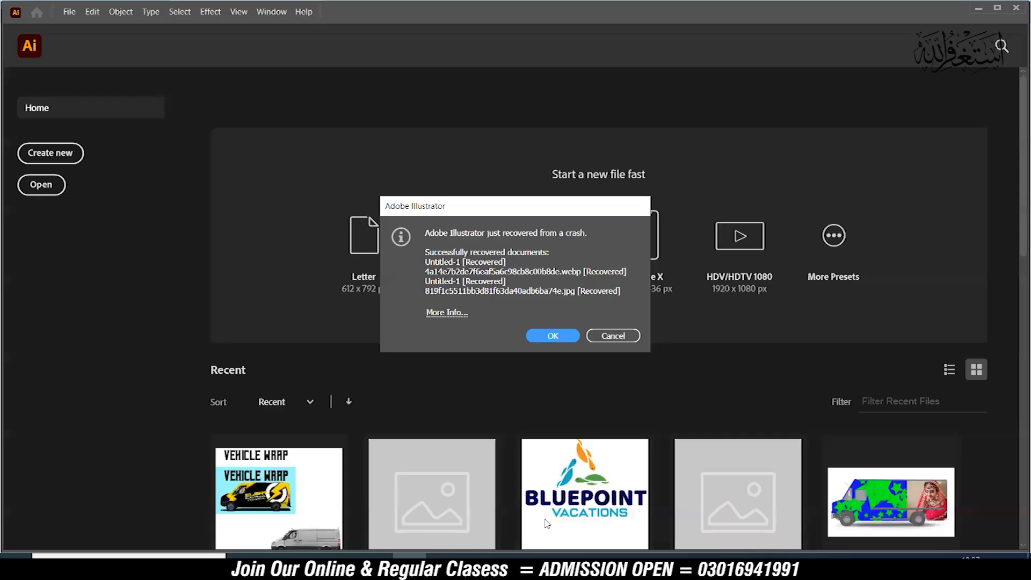
- Dismiss the crash-recovery and driver notices, create a new 612 x 792 pt Letter document and collapse the Color panel
{"action": "left_click", "coordinate": [607, 337]}
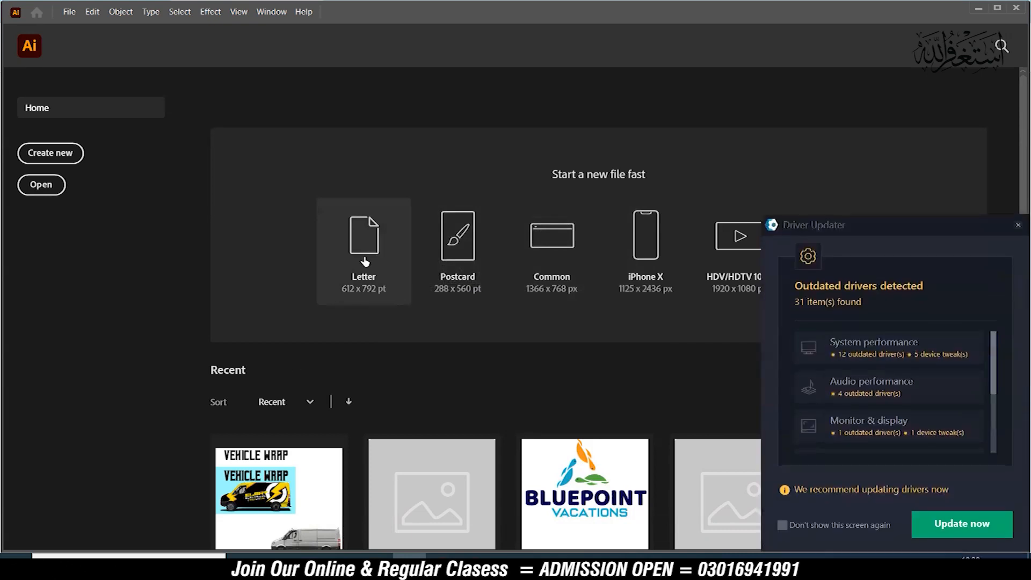
{"action": "left_click", "coordinate": [1018, 226]}
{"action": "left_click", "coordinate": [364, 258]}
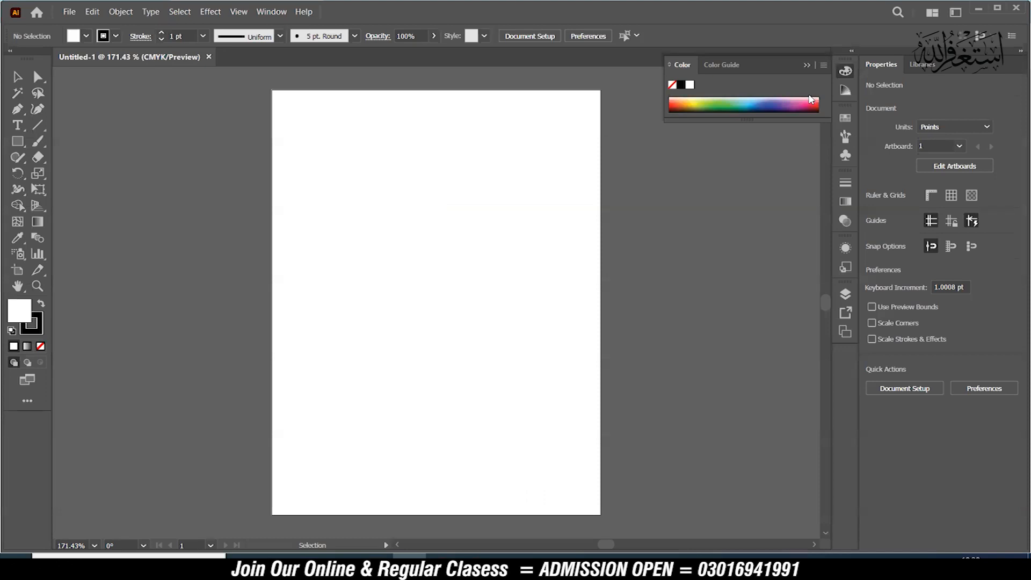
{"action": "left_click", "coordinate": [807, 65]}
{"action": "key", "text": "space"}
{"action": "left_click_drag", "start_coordinate": [440, 164], "coordinate": [464, 171]}
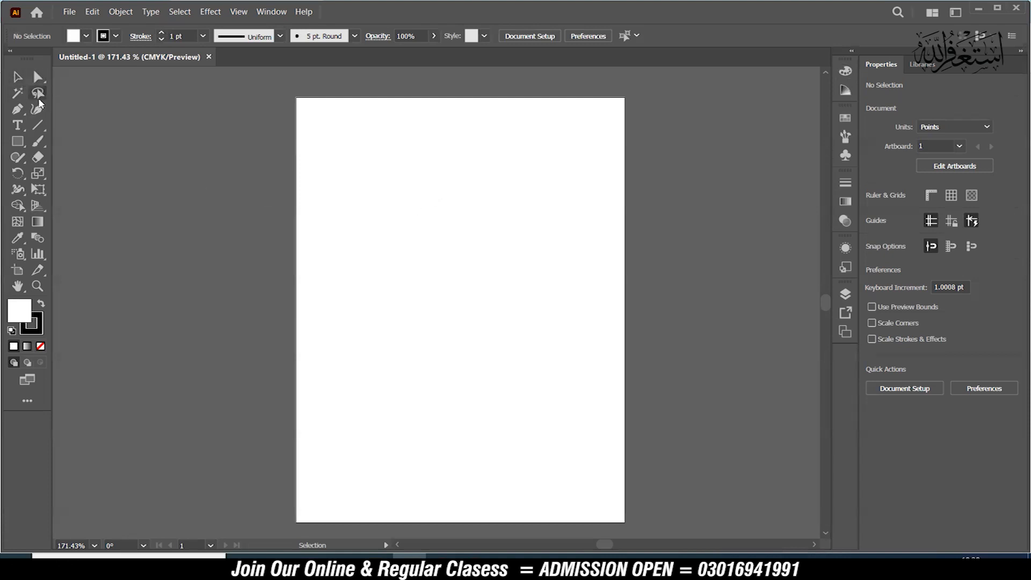
- Add a line of placeholder point text on the upper part of the artboard and format it in Arial at 72 pt
{"action": "left_click", "coordinate": [18, 127]}
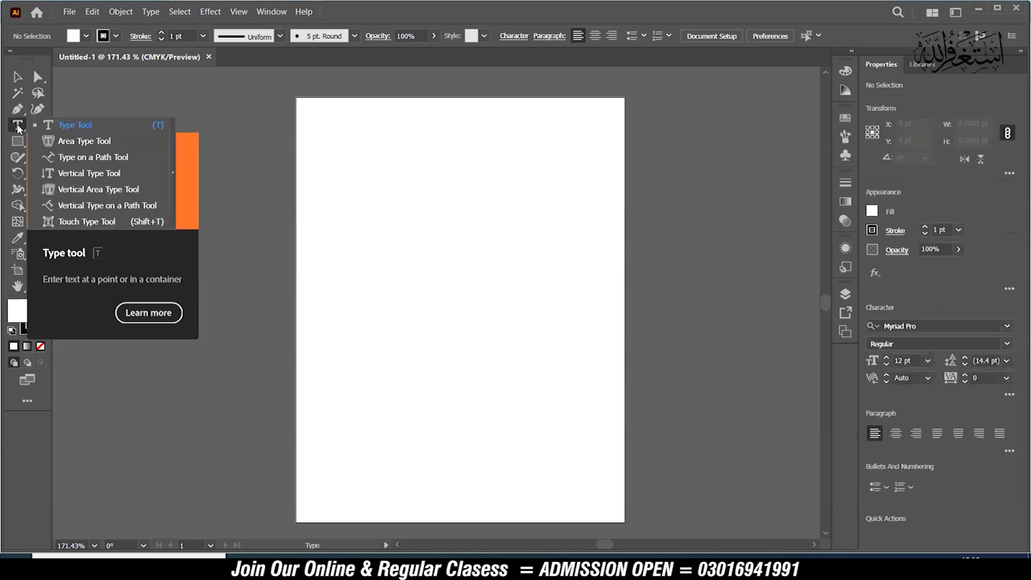
{"action": "left_click", "coordinate": [91, 129]}
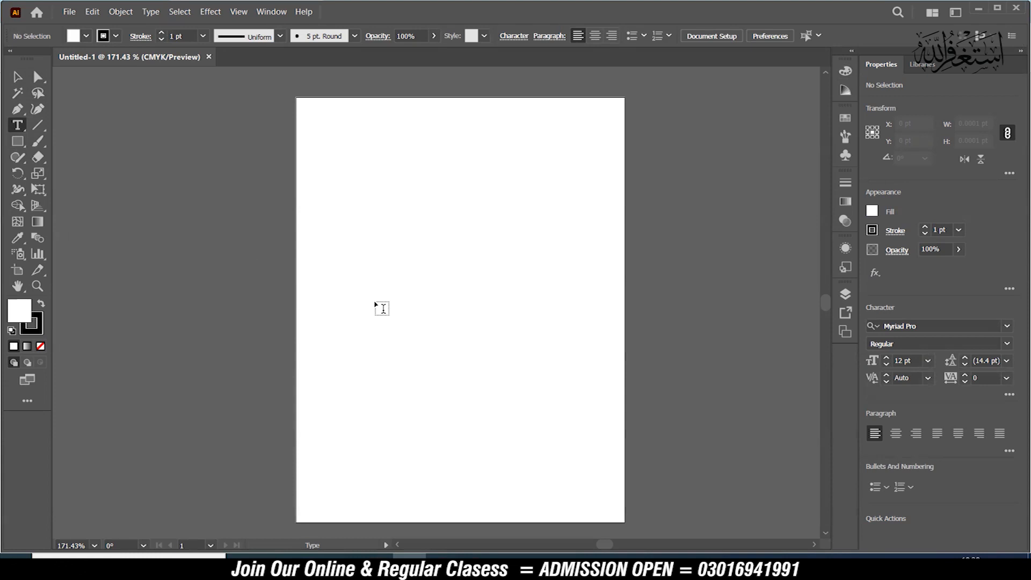
{"action": "left_click", "coordinate": [402, 211]}
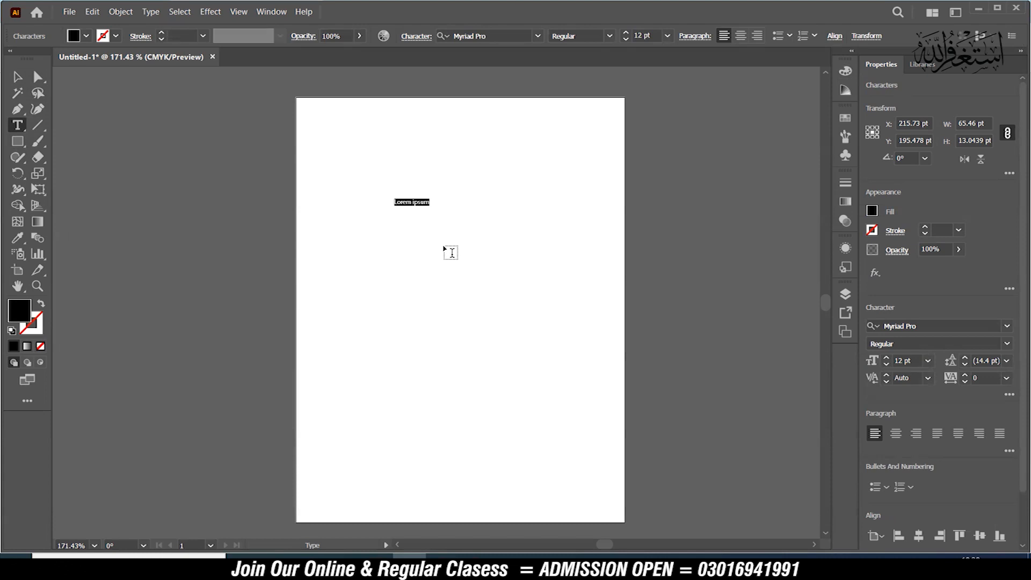
{"action": "left_click", "coordinate": [668, 36]}
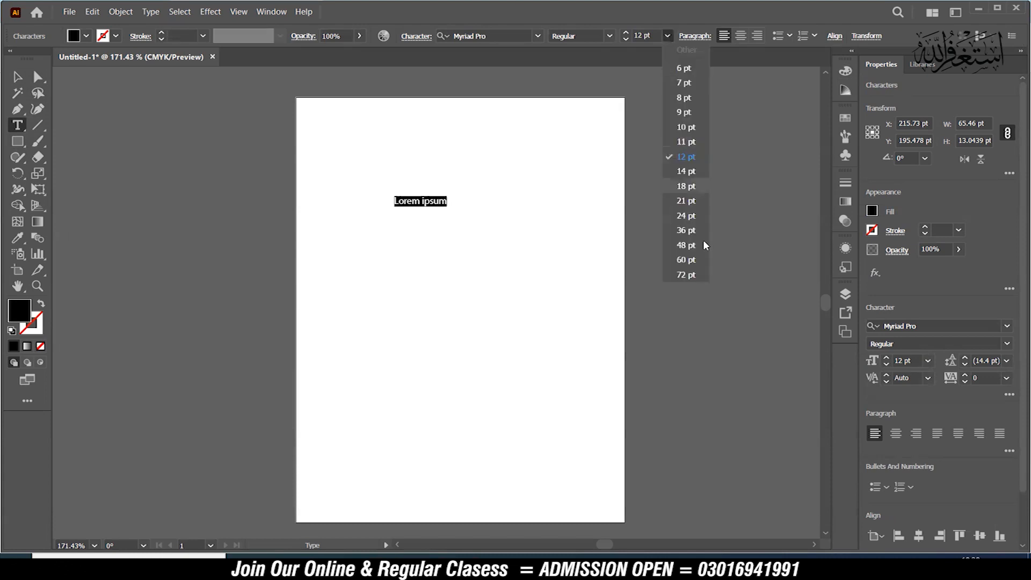
{"action": "left_click", "coordinate": [696, 276]}
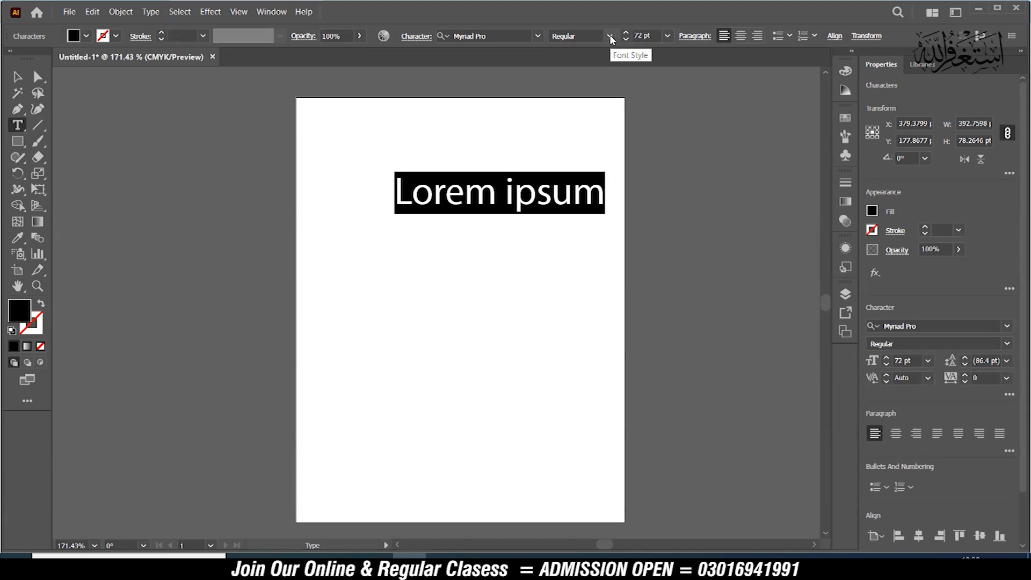
{"action": "left_click", "coordinate": [538, 36]}
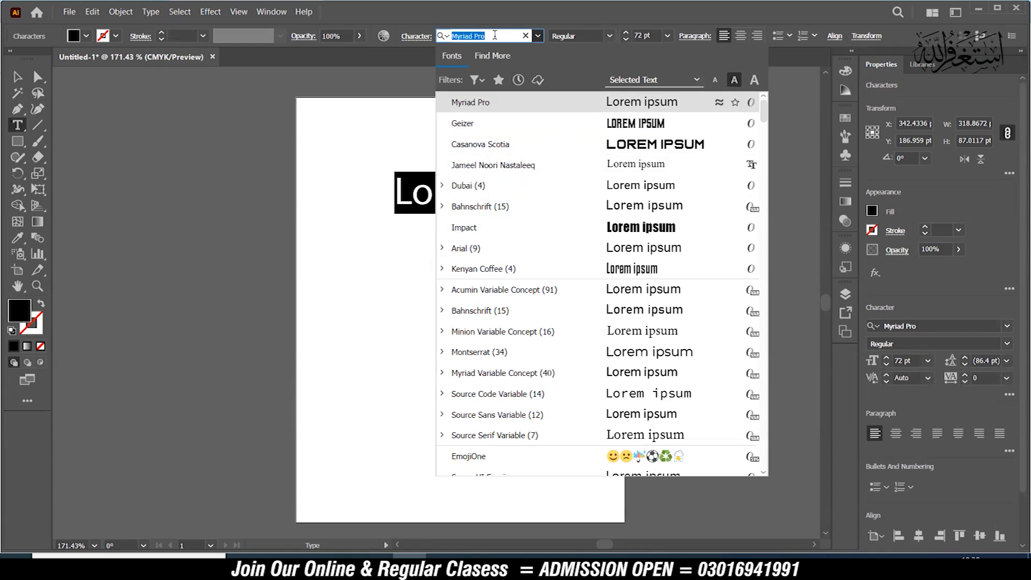
{"action": "left_click", "coordinate": [484, 248]}
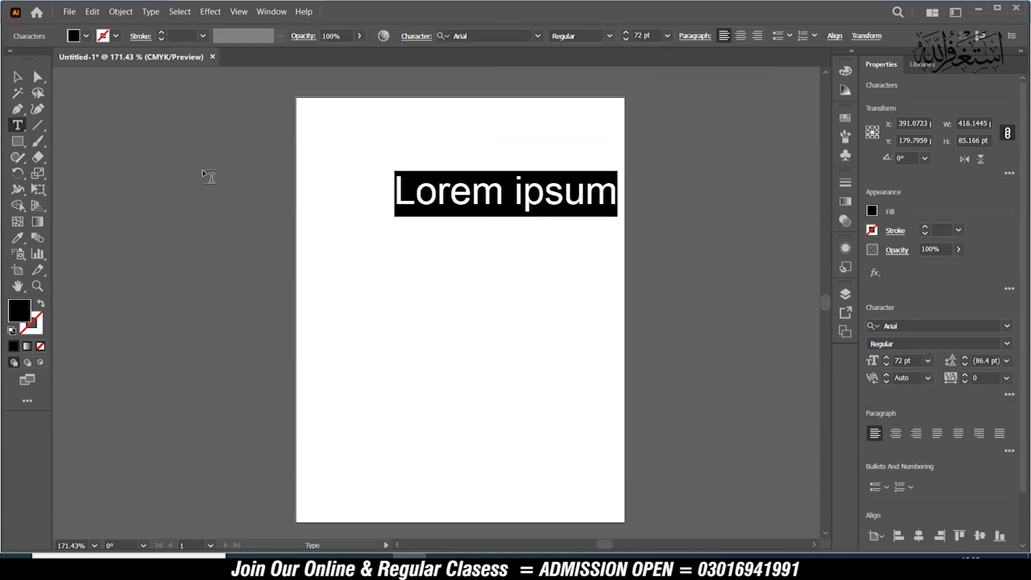
- Move the placeholder text line so it sits centred near the top of the artboard
{"action": "left_click", "coordinate": [16, 79]}
{"action": "left_click_drag", "start_coordinate": [603, 215], "coordinate": [559, 203]}
{"action": "key", "text": "z"}
{"action": "left_click_drag", "start_coordinate": [449, 171], "coordinate": [571, 216]}
{"action": "key", "text": "v"}
{"action": "left_click_drag", "start_coordinate": [583, 253], "coordinate": [492, 107]}
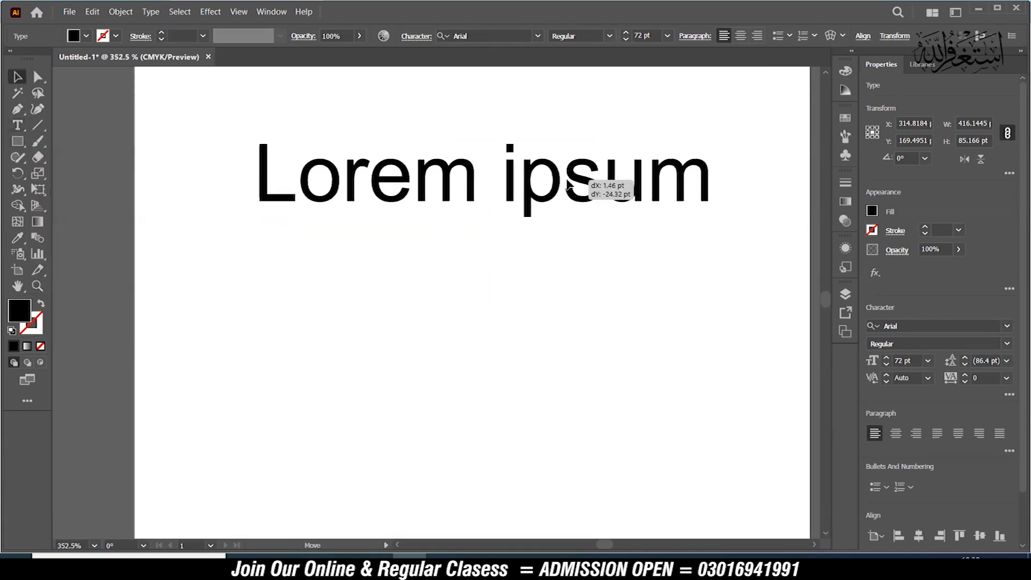
{"action": "left_click", "coordinate": [621, 364]}
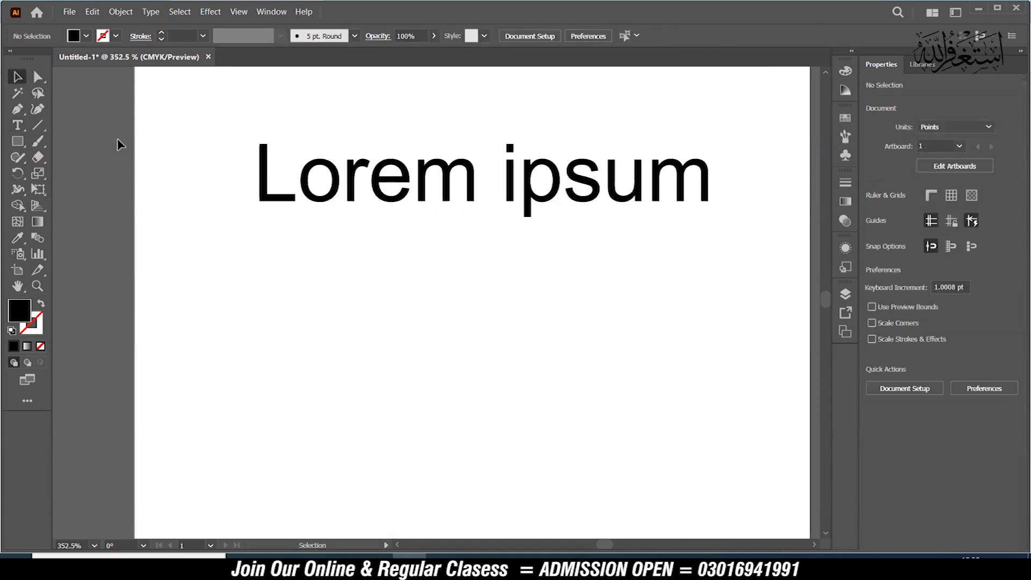
- Replace the placeholder wording of the text line with "Sargodha"
{"action": "left_click", "coordinate": [394, 183]}
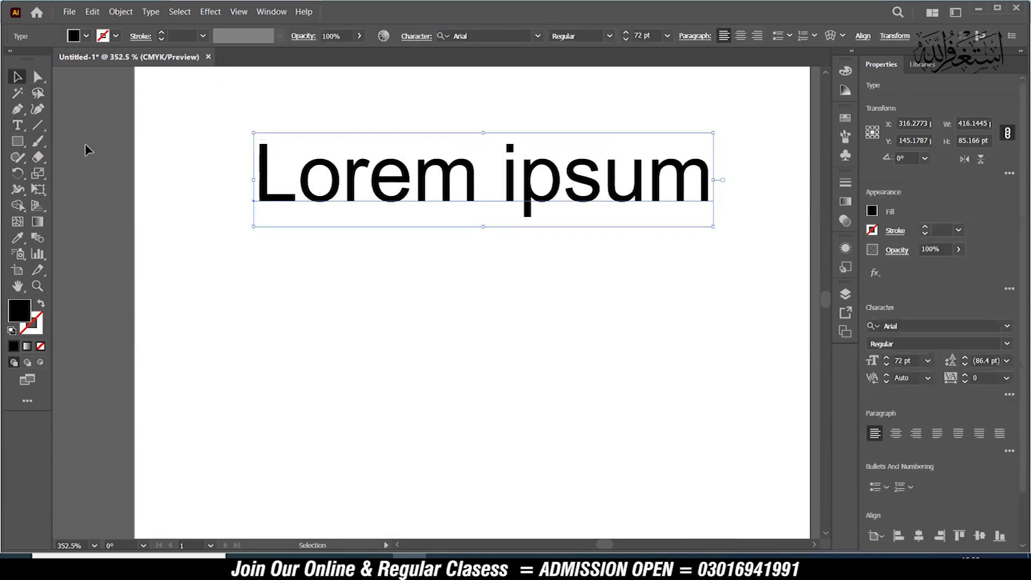
{"action": "left_click", "coordinate": [14, 125]}
{"action": "left_click_drag", "start_coordinate": [257, 178], "coordinate": [706, 202]}
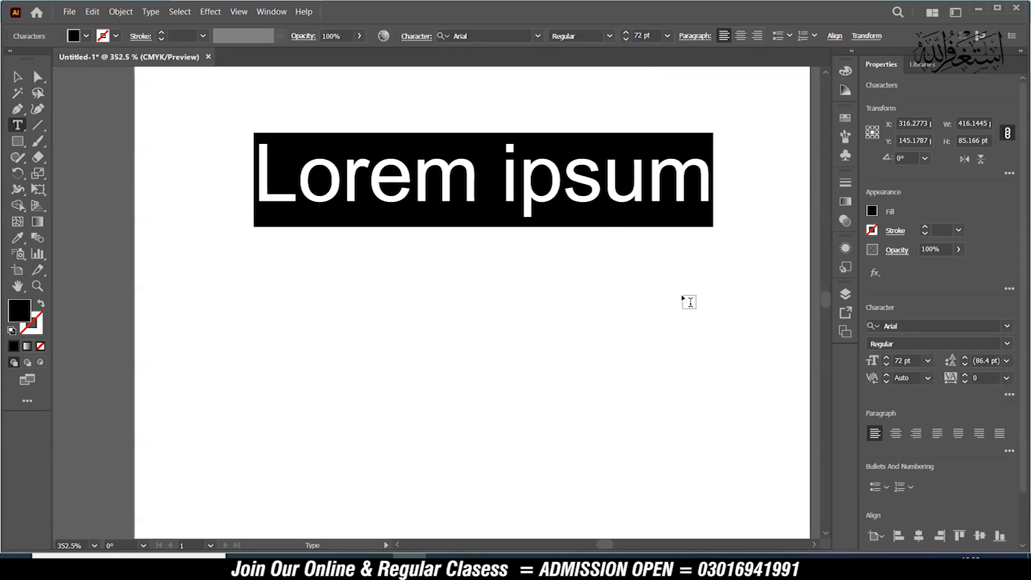
{"action": "type", "text": "Sar"}
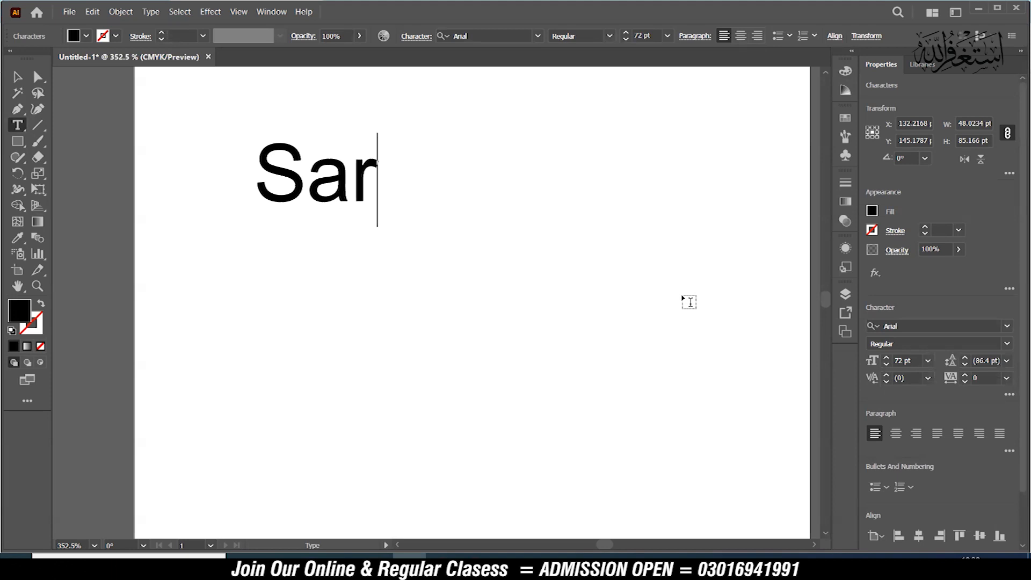
{"action": "type", "text": "godha"}
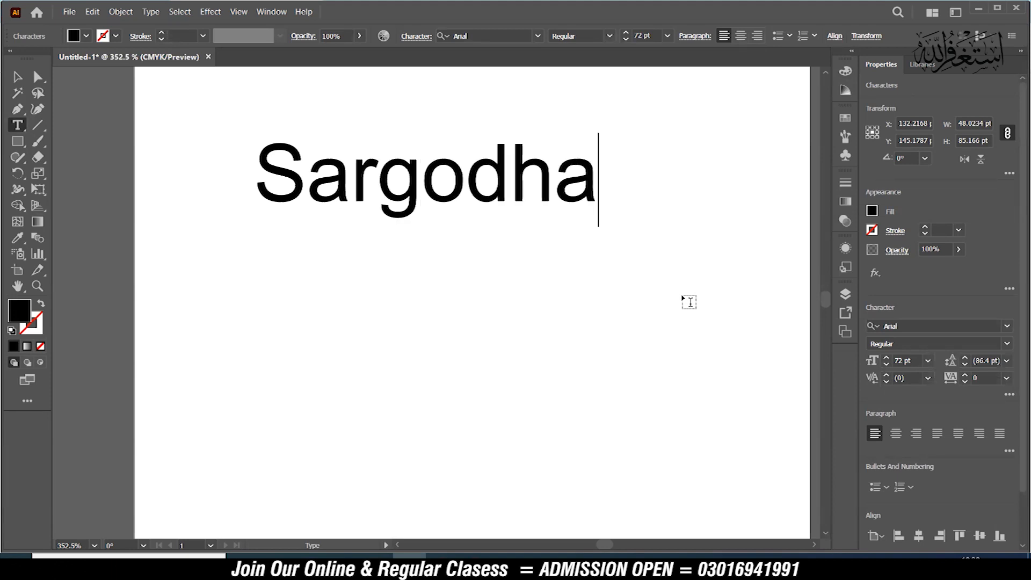
- Scale the Sargodha text down to about 52 pt and move it to the artboard's upper left area
{"action": "left_click", "coordinate": [15, 79]}
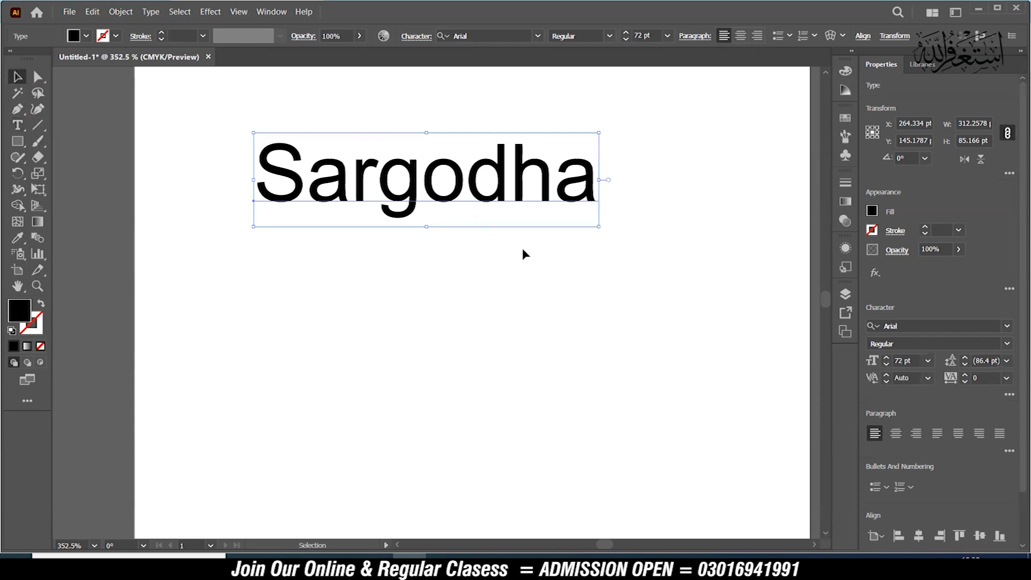
{"action": "left_click_drag", "start_coordinate": [498, 194], "coordinate": [473, 235]}
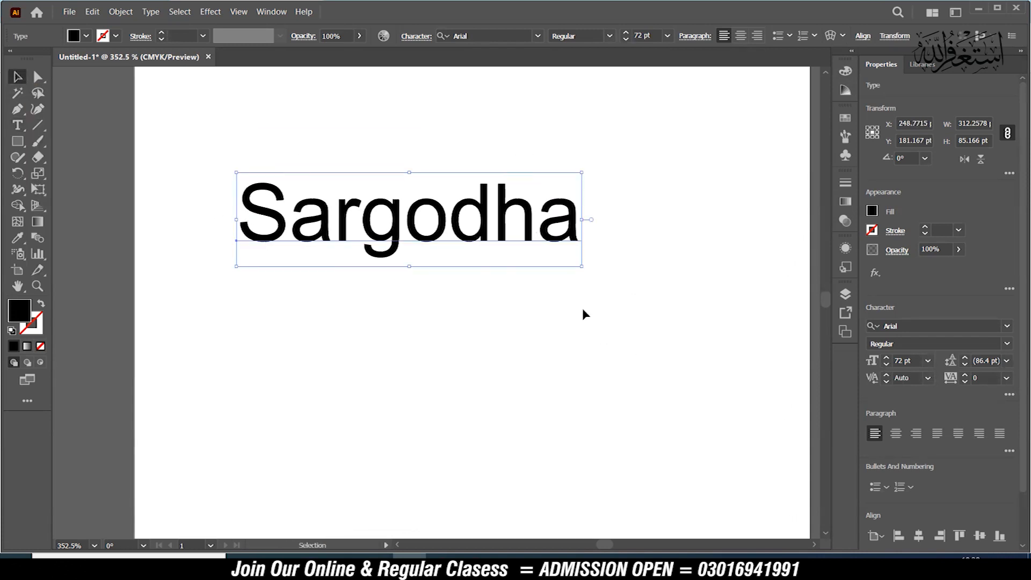
{"action": "left_click_drag", "start_coordinate": [582, 267], "coordinate": [701, 403]}
{"action": "key", "text": "ctrl+z"}
{"action": "left_click_drag", "start_coordinate": [583, 267], "coordinate": [482, 269]}
{"action": "left_click_drag", "start_coordinate": [414, 224], "coordinate": [372, 160]}
- Try a second text reading "sargodha training" on a single line below the Sargodha heading and delete it
{"action": "left_click", "coordinate": [17, 126]}
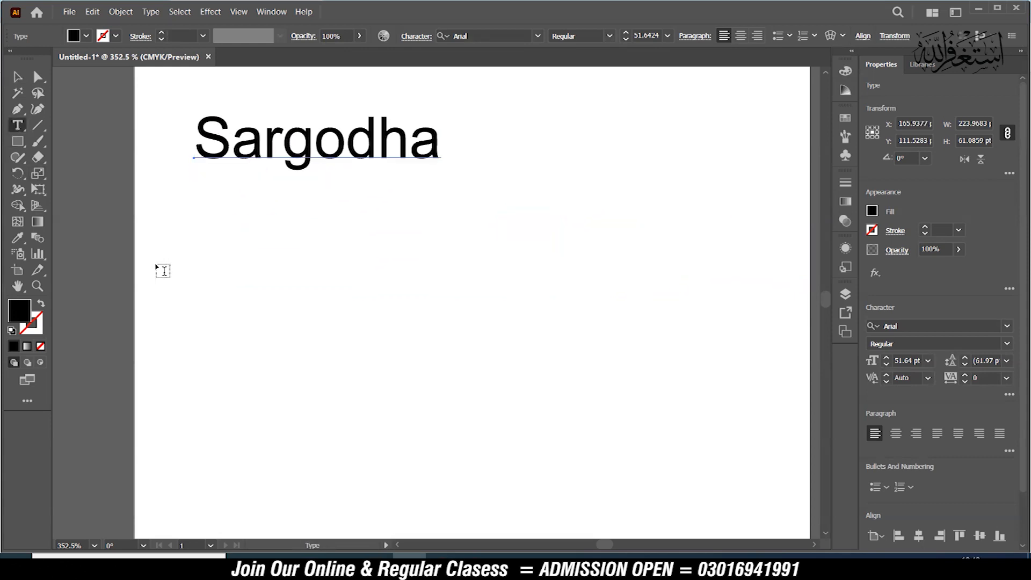
{"action": "left_click", "coordinate": [215, 263]}
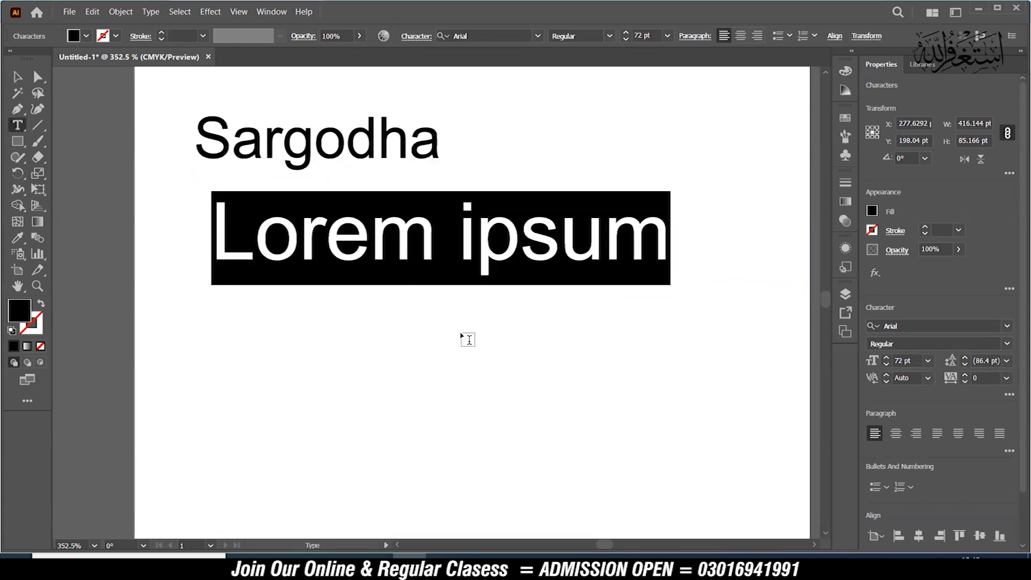
{"action": "type", "text": "sar"}
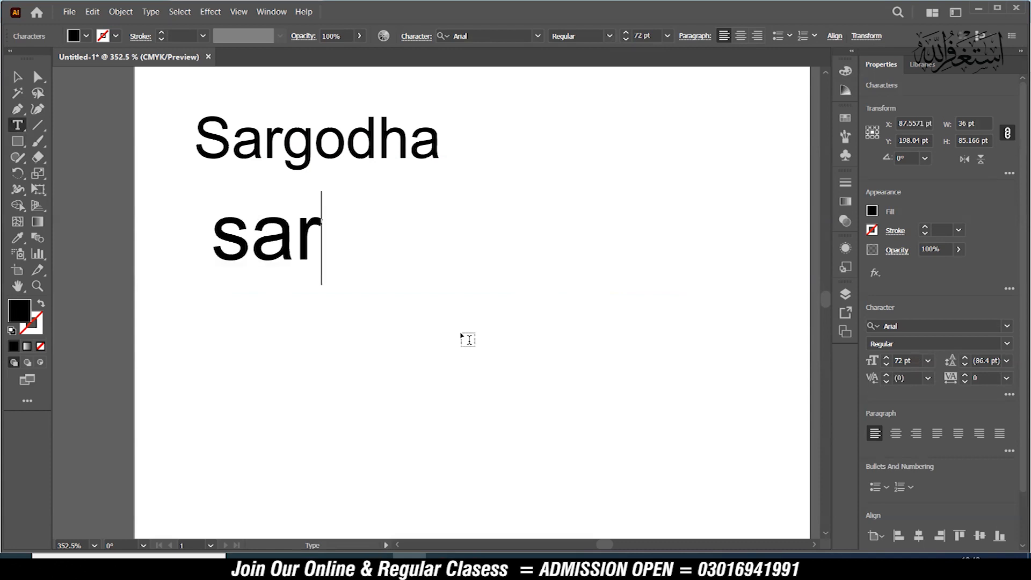
{"action": "type", "text": "godha training"}
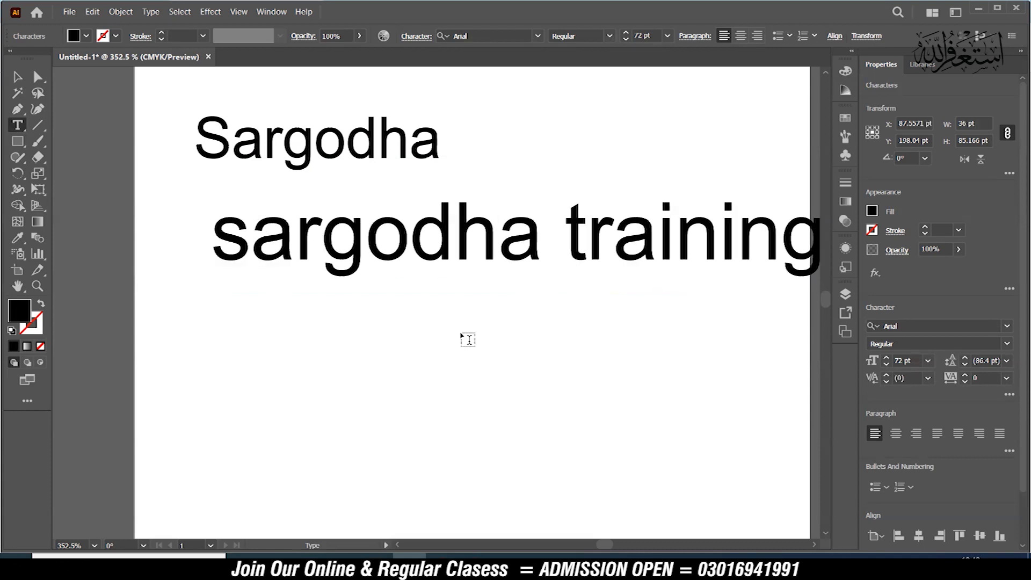
{"action": "left_click", "coordinate": [18, 78]}
{"action": "left_click_drag", "start_coordinate": [430, 245], "coordinate": [357, 288]}
{"action": "key", "text": "Delete"}
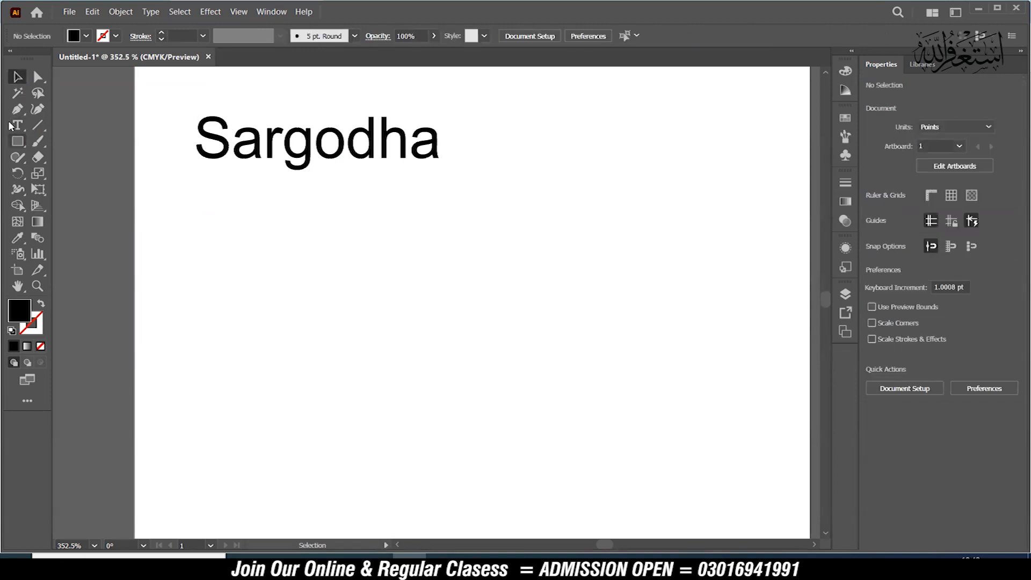
- Add a three-line text "sargodha", "training", "institute" below the Sargodha heading and shift it to the right and slightly up
{"action": "left_click", "coordinate": [15, 126]}
{"action": "left_click", "coordinate": [223, 269]}
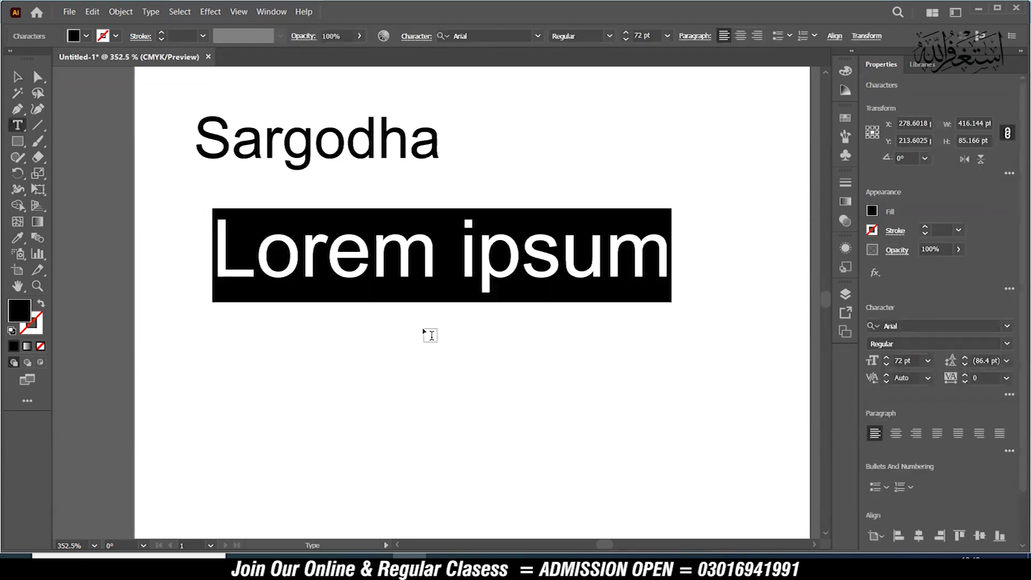
{"action": "type", "text": "sargodha"}
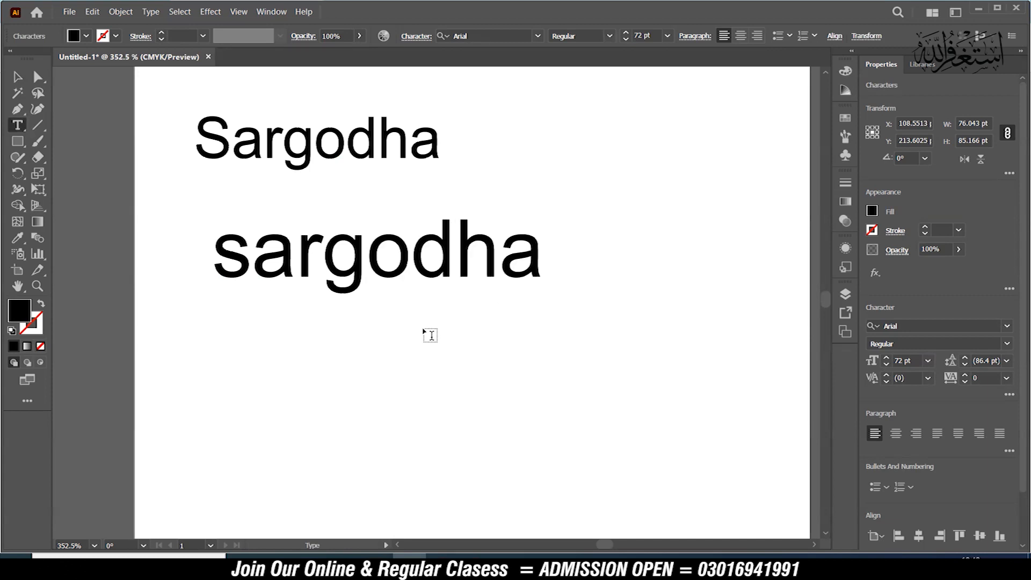
{"action": "key", "text": "Return"}
{"action": "type", "text": "training"}
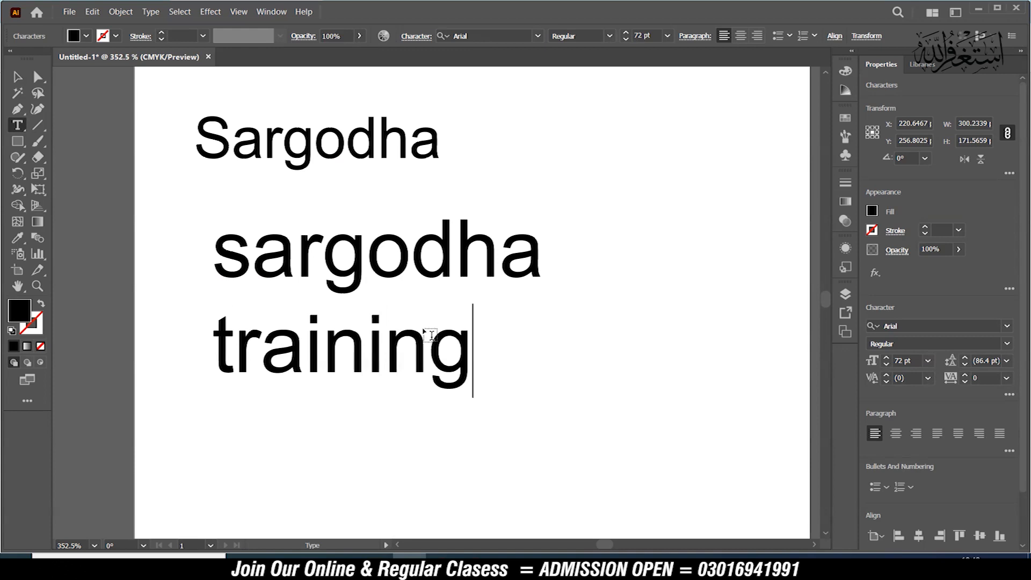
{"action": "key", "text": "Return"}
{"action": "type", "text": "institute"}
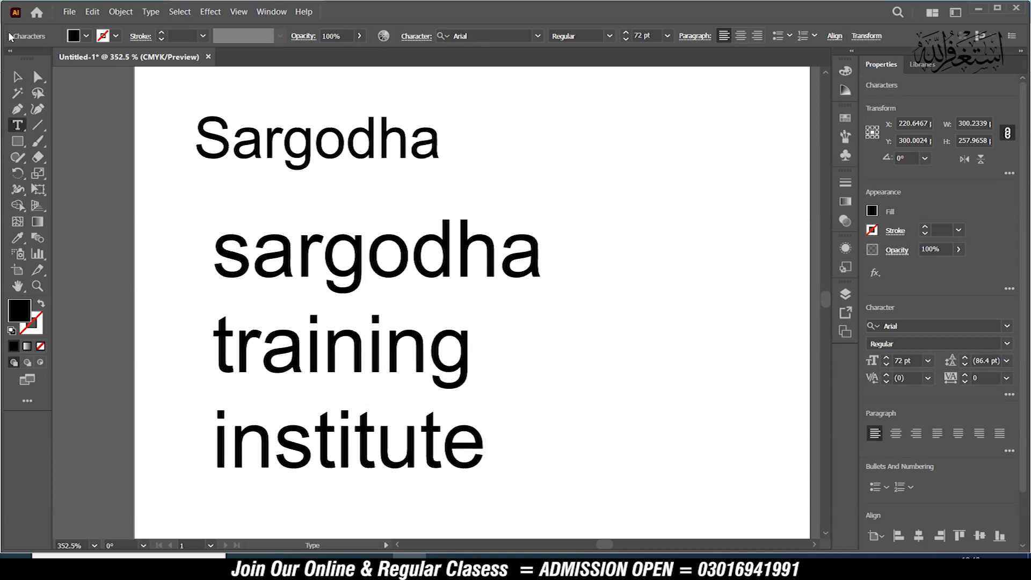
{"action": "left_click", "coordinate": [17, 77]}
{"action": "left_click_drag", "start_coordinate": [399, 264], "coordinate": [497, 243]}
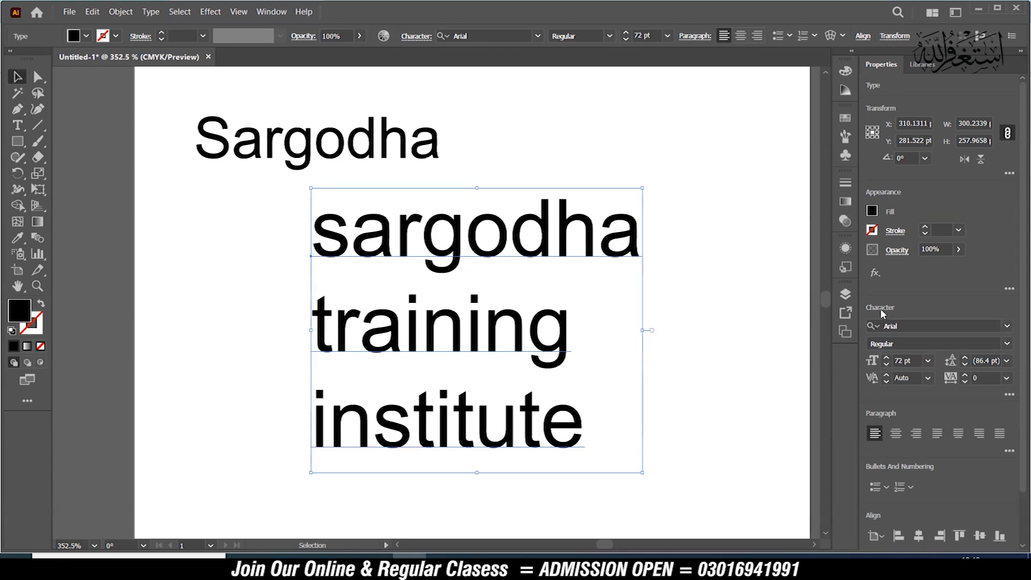
- Collapse the Properties panel and set the three-line text's font size to 60 pt in the character settings
{"action": "left_click", "coordinate": [1020, 53]}
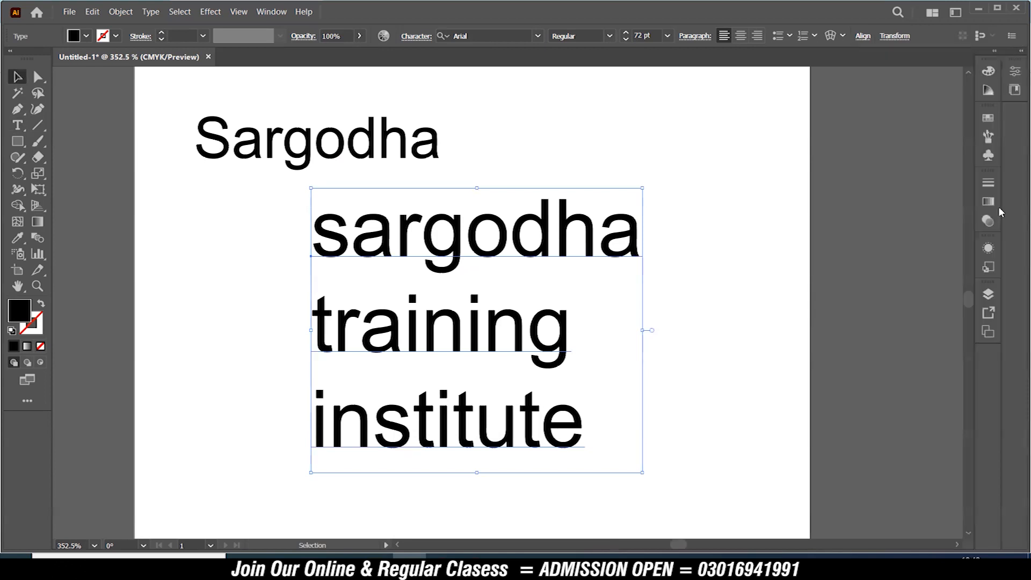
{"action": "left_click", "coordinate": [270, 13]}
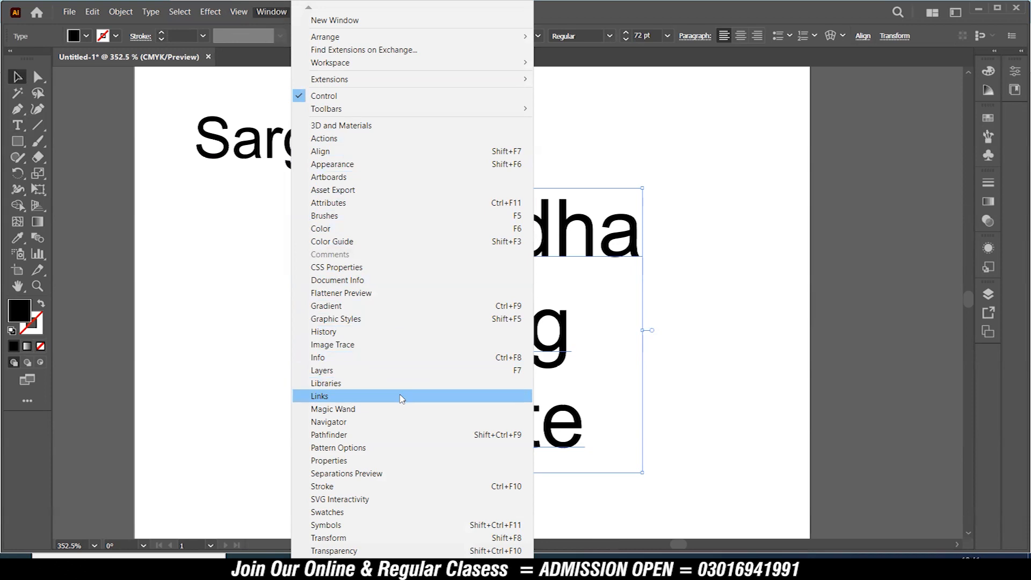
{"action": "left_click", "coordinate": [623, 9]}
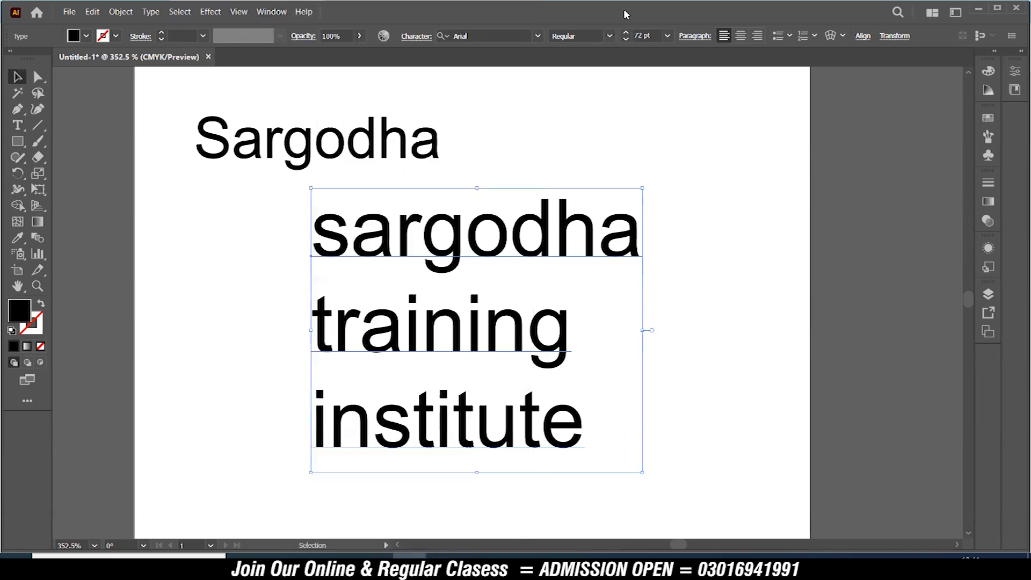
{"action": "left_click", "coordinate": [416, 36]}
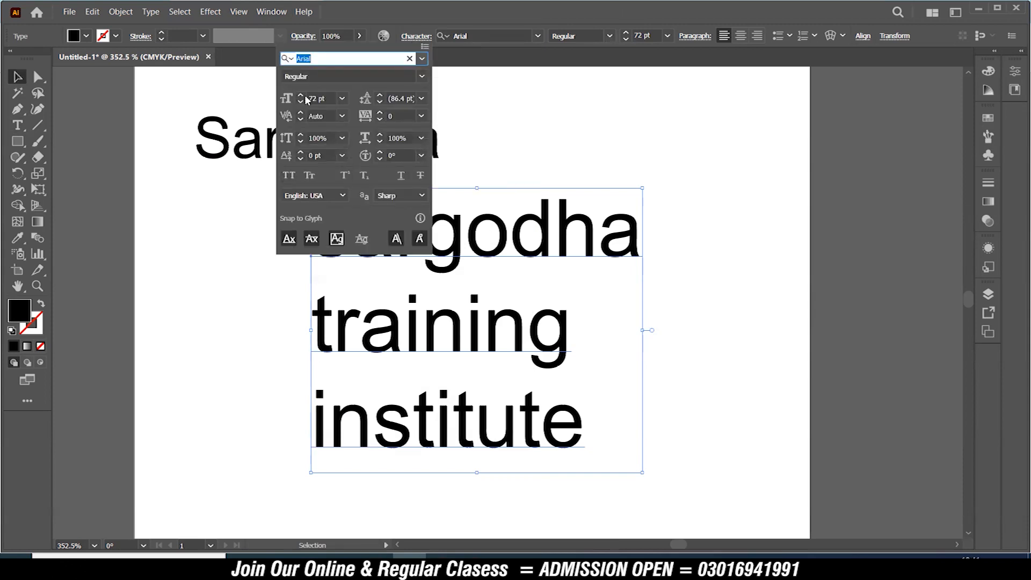
{"action": "left_click", "coordinate": [342, 99]}
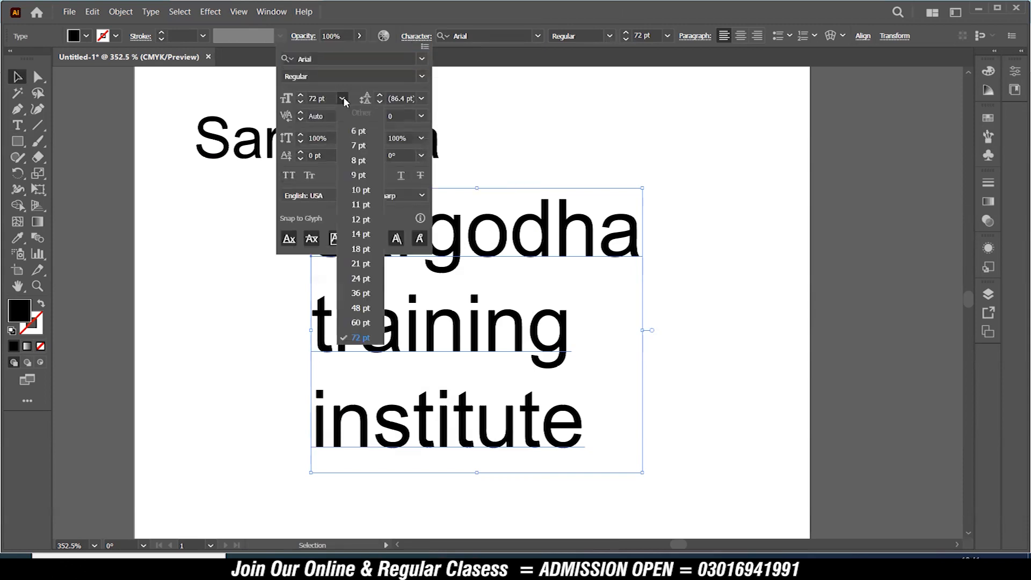
{"action": "left_click", "coordinate": [360, 323]}
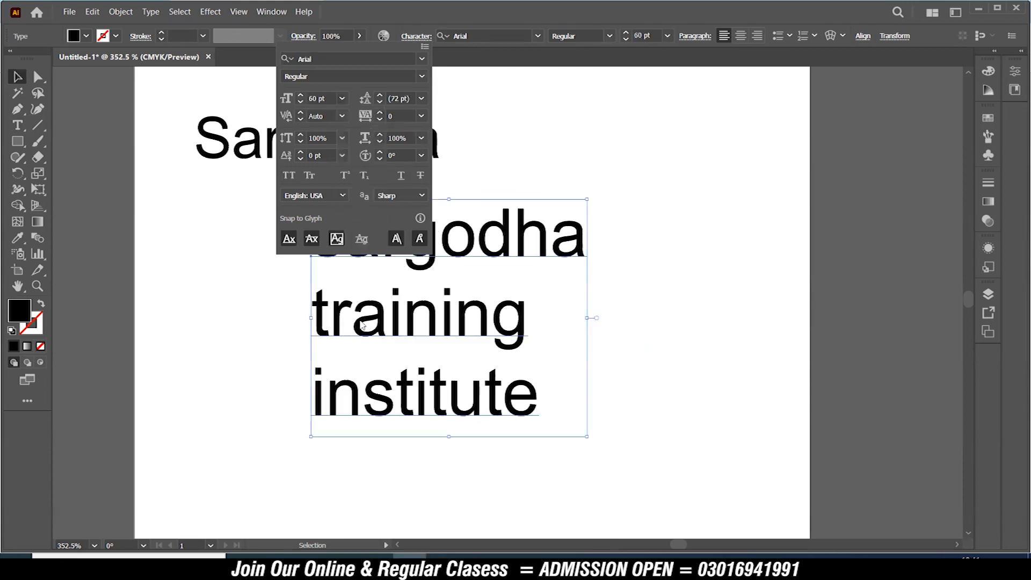
- Set the three-line text's style to Bold Italic and its font to Montserrat
{"action": "left_click", "coordinate": [423, 77]}
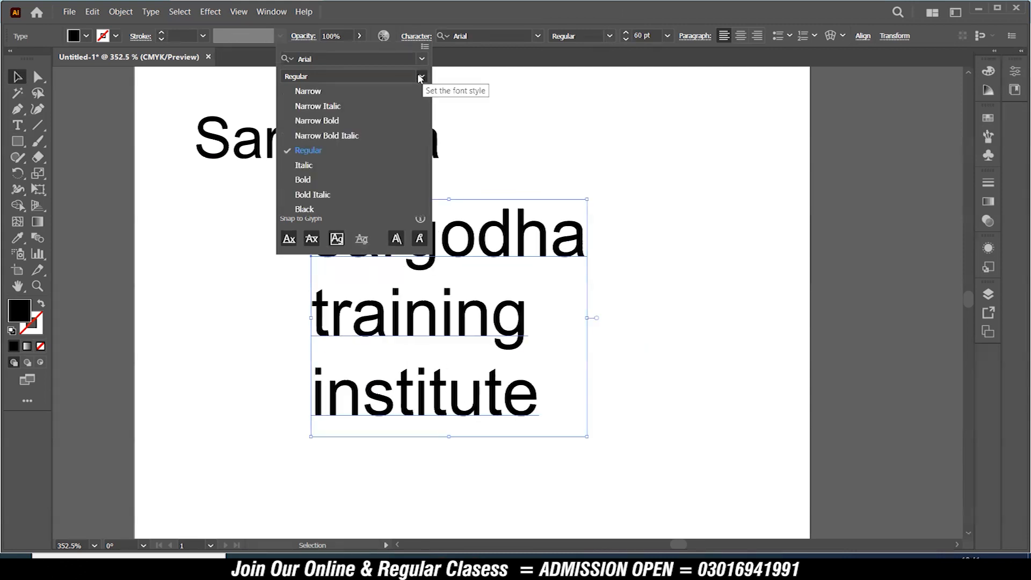
{"action": "left_click", "coordinate": [318, 196]}
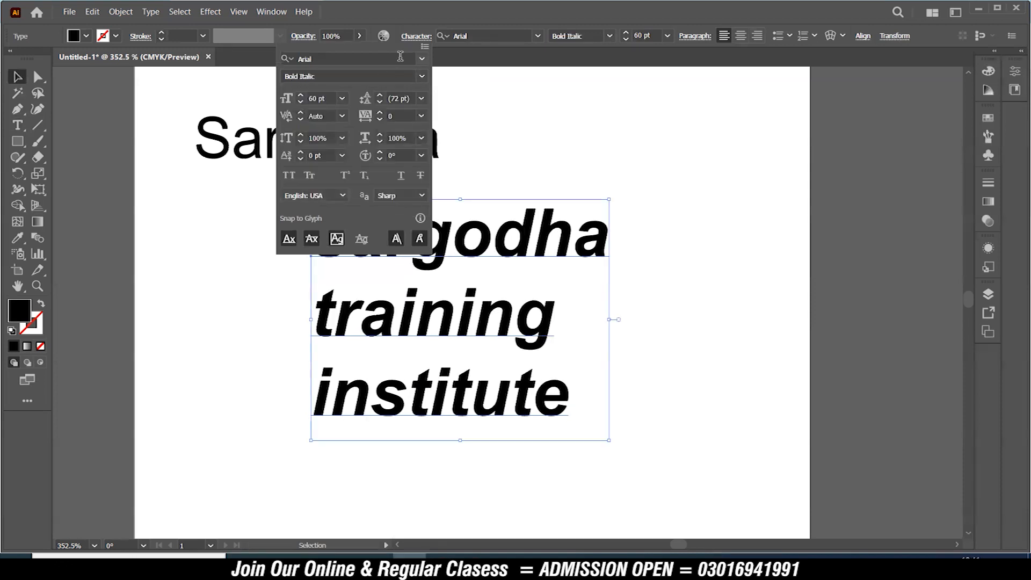
{"action": "left_click", "coordinate": [416, 57]}
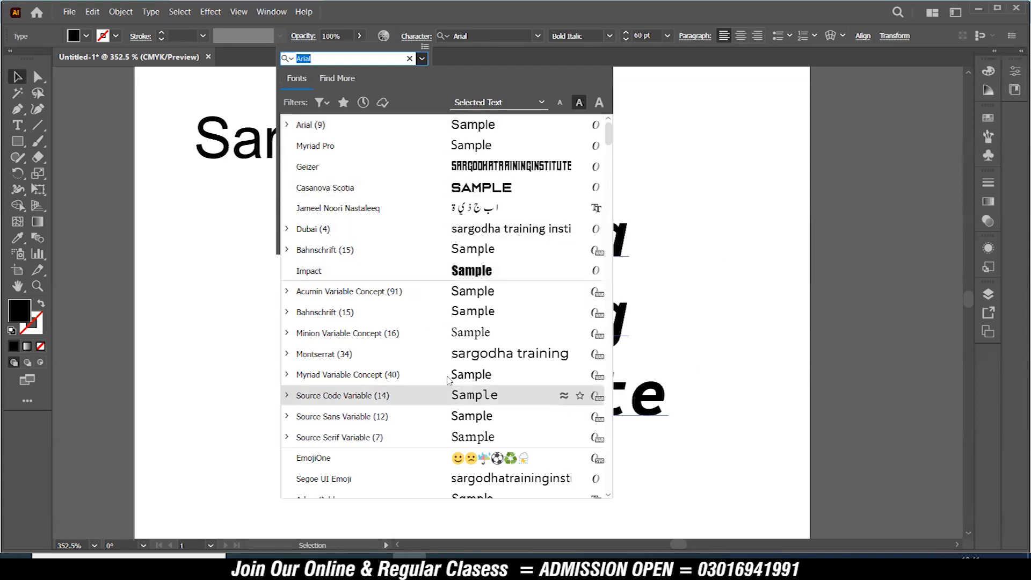
{"action": "left_click", "coordinate": [445, 354]}
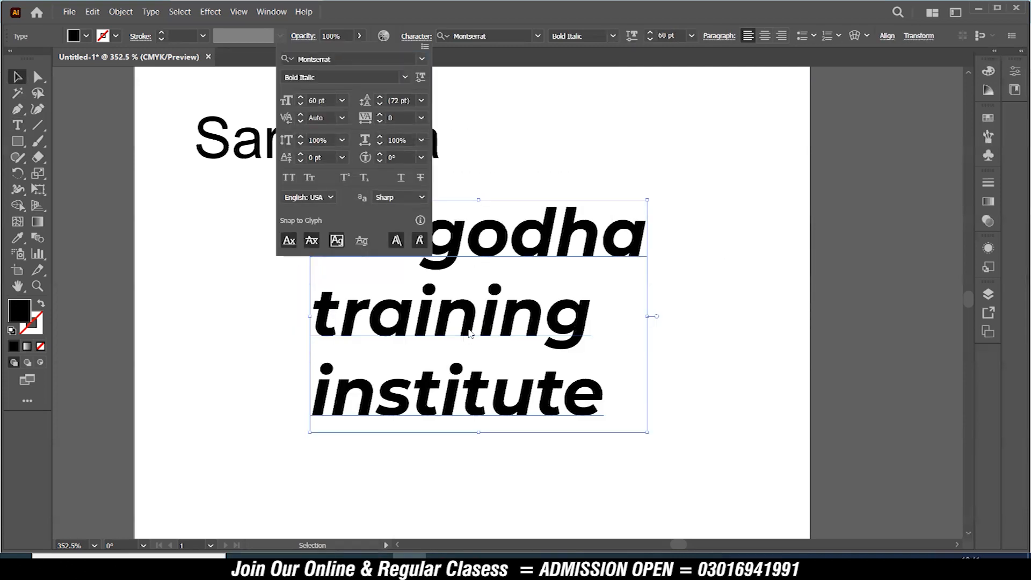
- Move the three-line text up to the artboard's upper right, beside the Sargodha heading
{"action": "left_click", "coordinate": [484, 227]}
{"action": "left_click_drag", "start_coordinate": [513, 242], "coordinate": [490, 241]}
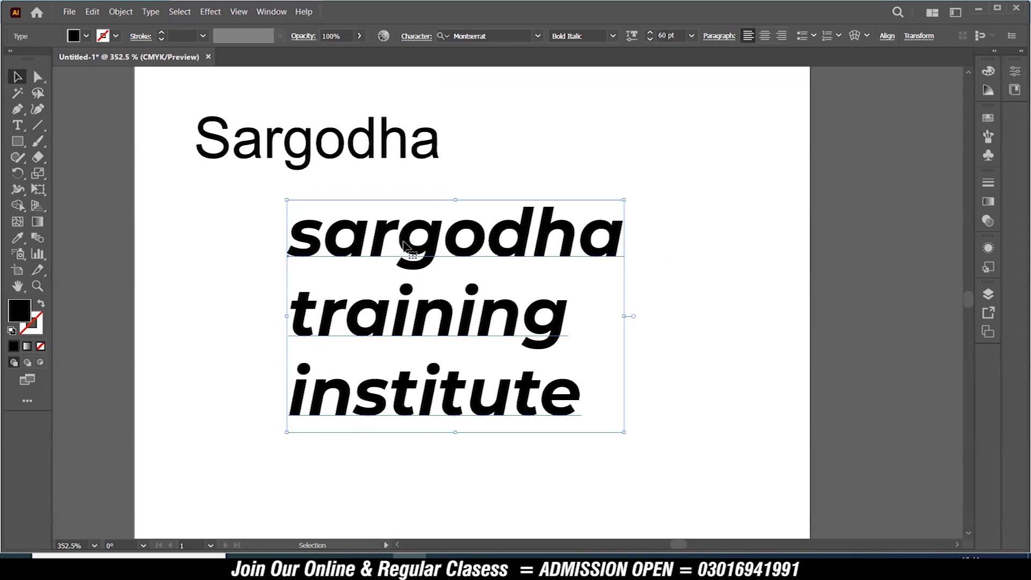
{"action": "left_click_drag", "start_coordinate": [407, 244], "coordinate": [596, 130]}
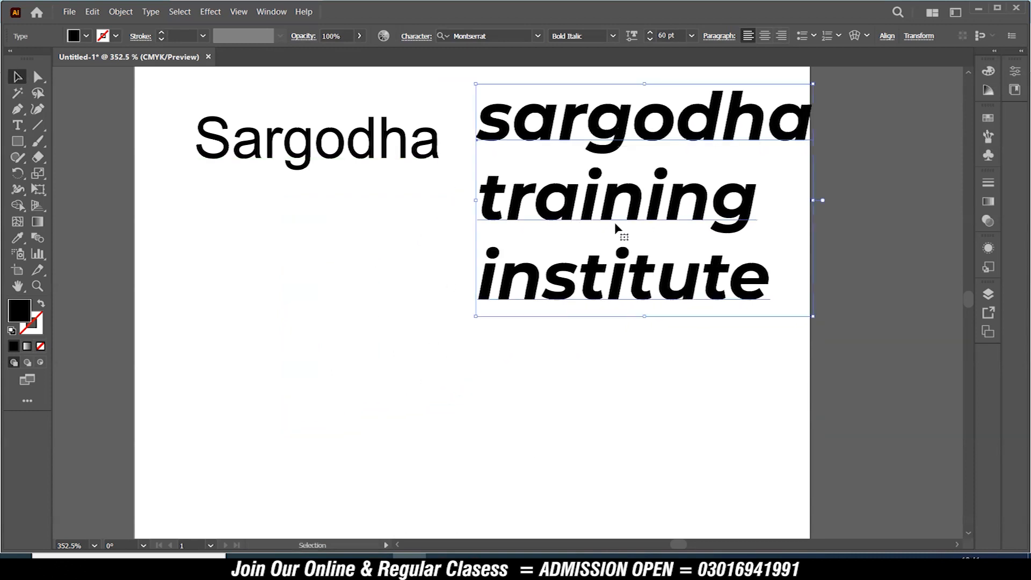
- Duplicate the Sargodha heading into the empty area below it and nudge the three-line text slightly up and left
{"action": "left_click", "coordinate": [436, 143]}
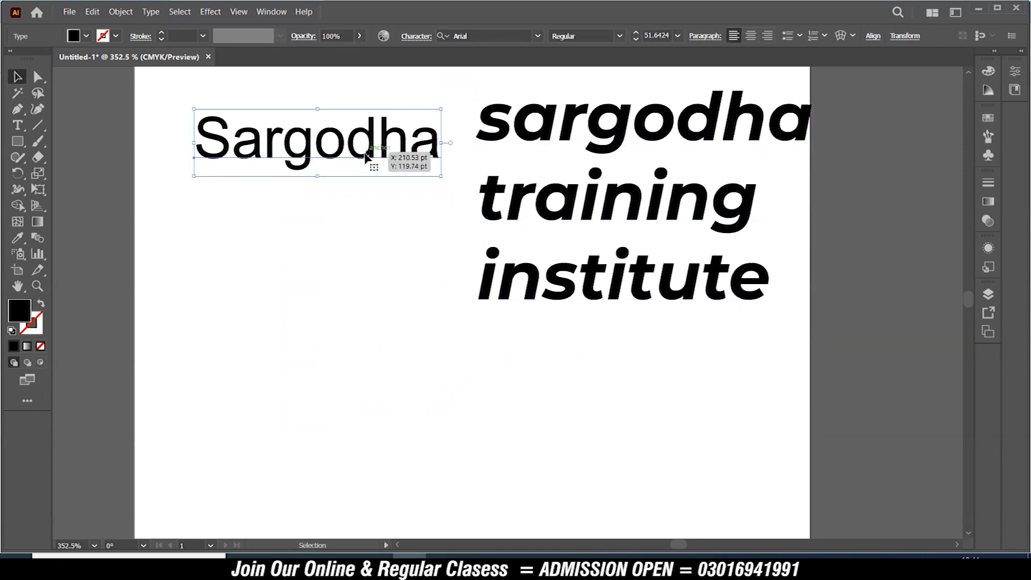
{"action": "left_click_drag", "start_coordinate": [375, 145], "coordinate": [401, 428]}
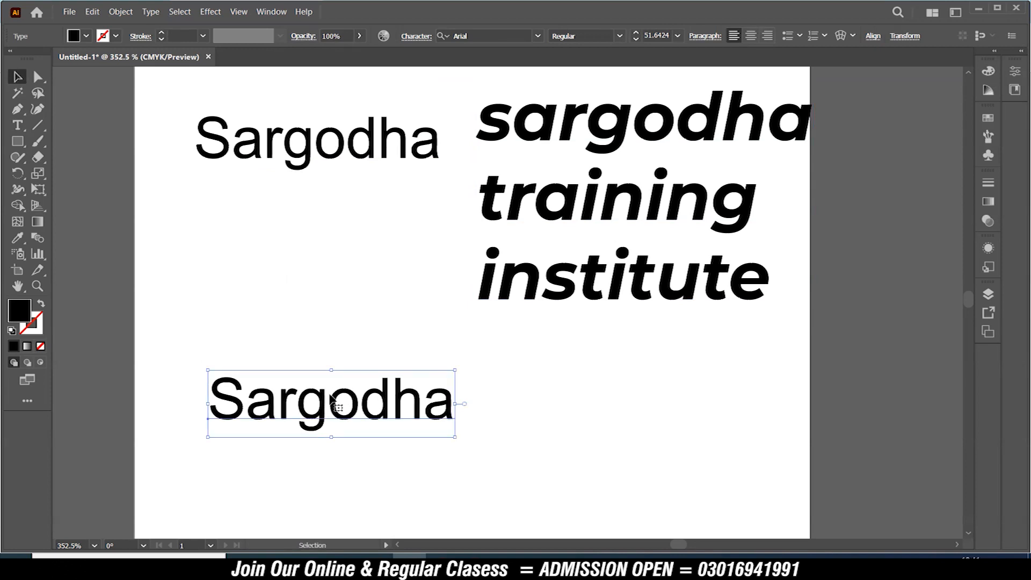
{"action": "left_click_drag", "start_coordinate": [579, 281], "coordinate": [573, 277]}
{"action": "left_click_drag", "start_coordinate": [429, 396], "coordinate": [420, 416]}
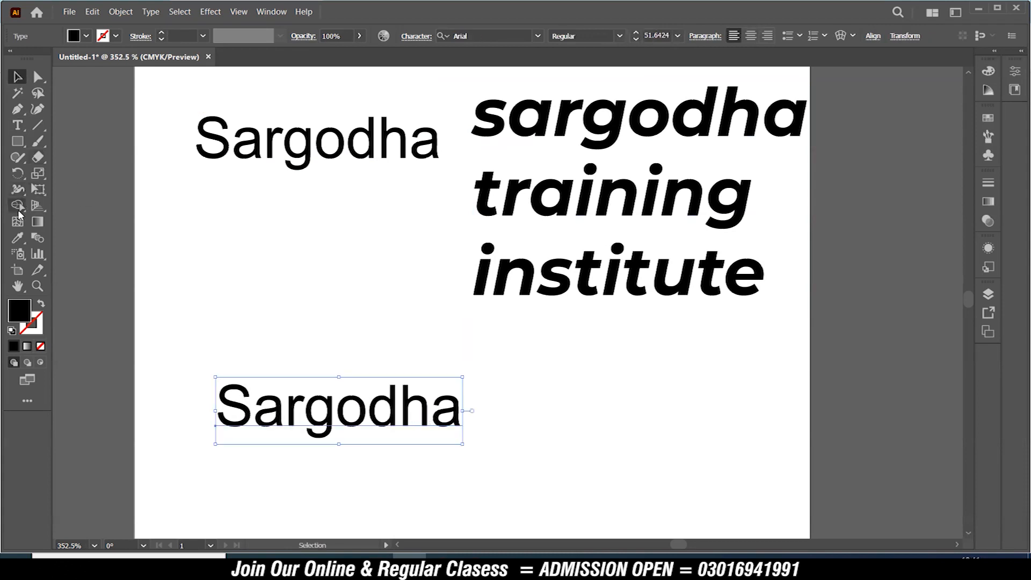
- Copy the three-line text's formatting onto the lower Sargodha copy with the Eyedropper and shift the copy slightly up and left
{"action": "left_click", "coordinate": [17, 239]}
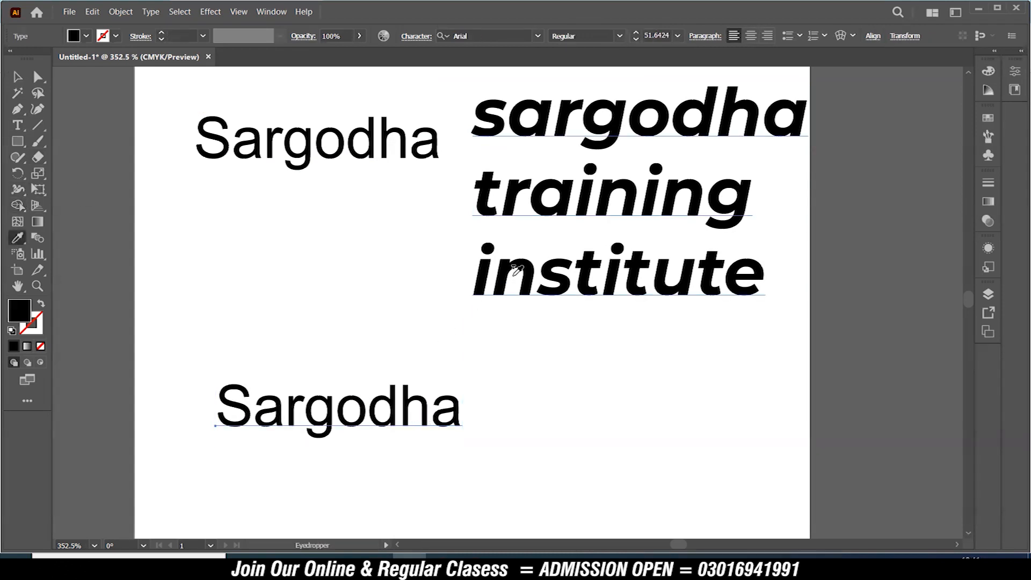
{"action": "left_click", "coordinate": [525, 261]}
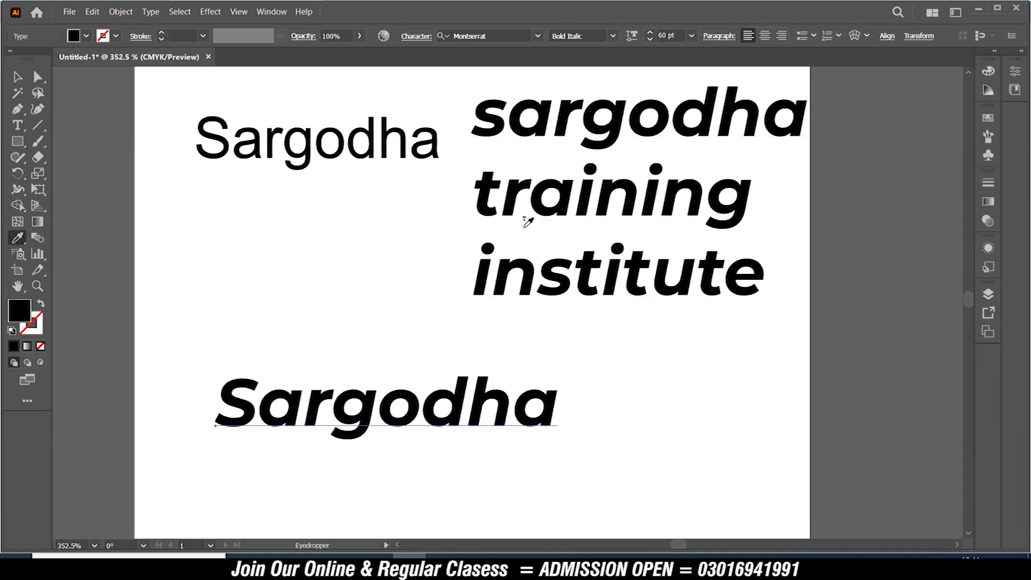
{"action": "left_click", "coordinate": [16, 77]}
{"action": "left_click", "coordinate": [186, 221]}
{"action": "left_click_drag", "start_coordinate": [449, 422], "coordinate": [420, 387]}
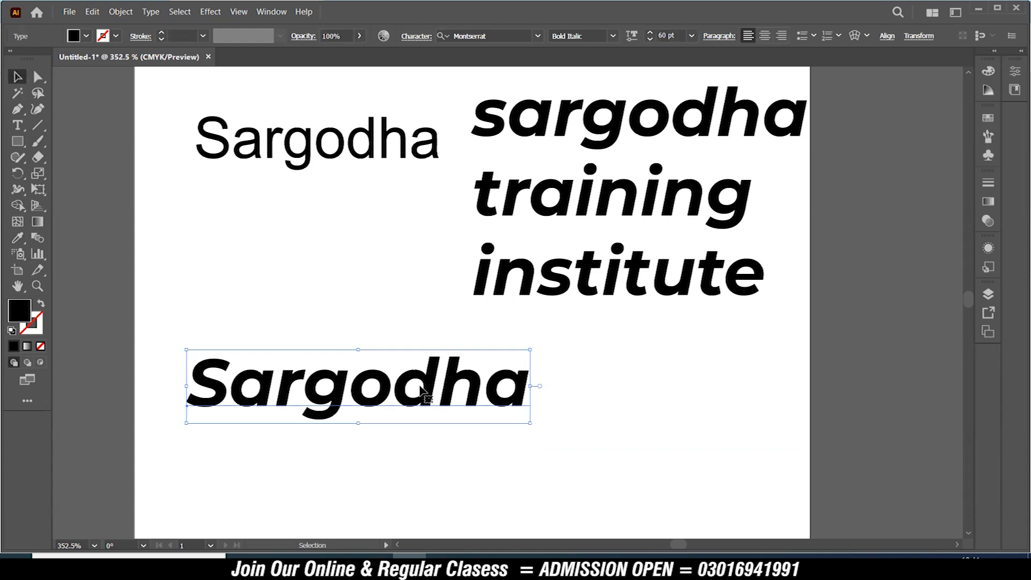
- Set the three-line text's fill colour to red
{"action": "left_click", "coordinate": [618, 209]}
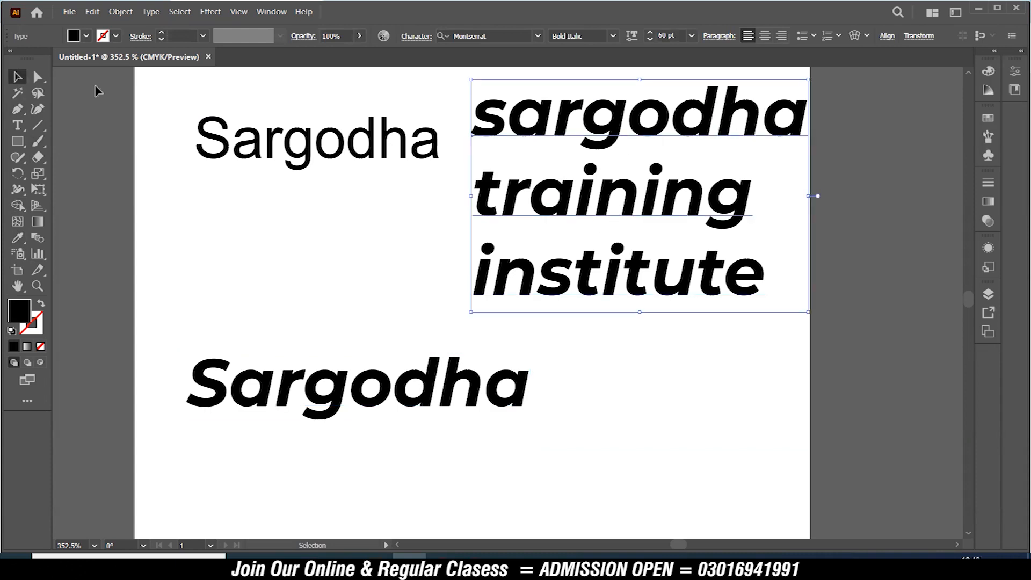
{"action": "left_click", "coordinate": [86, 36]}
{"action": "left_click", "coordinate": [83, 109]}
- Apply the three-line text's red fill to the lower Sargodha copy with the Eyedropper
{"action": "left_click", "coordinate": [326, 410]}
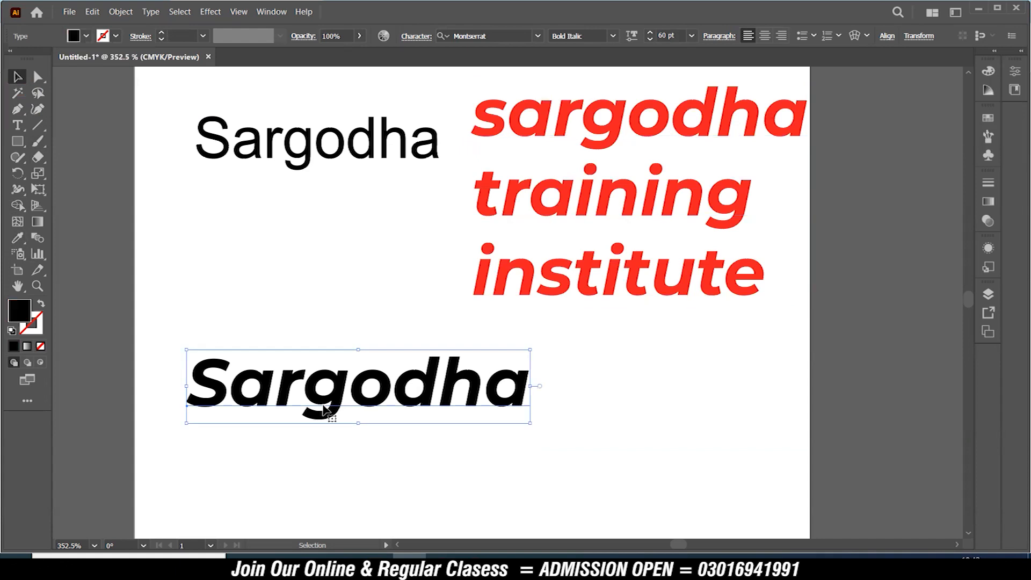
{"action": "left_click", "coordinate": [20, 238]}
{"action": "left_click", "coordinate": [567, 188]}
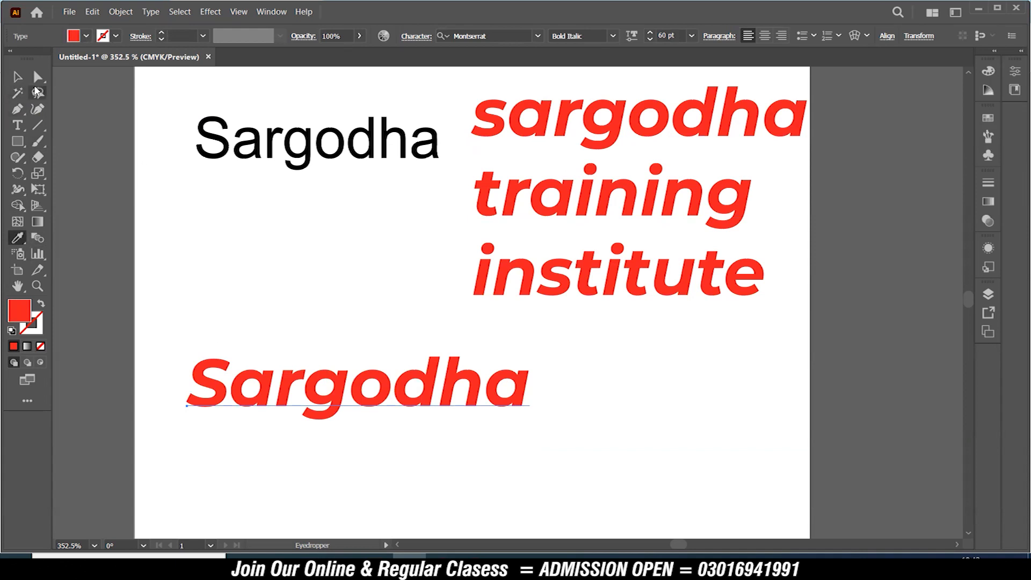
{"action": "left_click", "coordinate": [18, 77]}
{"action": "left_click", "coordinate": [326, 248]}
- Reposition the red Sargodha copy and delete it
{"action": "left_click_drag", "start_coordinate": [447, 407], "coordinate": [450, 416]}
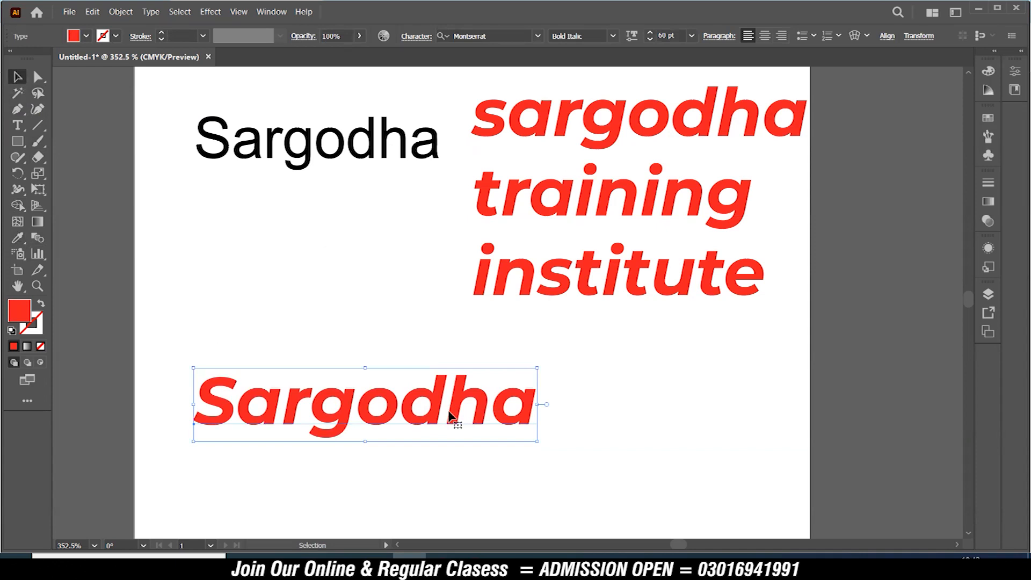
{"action": "left_click_drag", "start_coordinate": [450, 416], "coordinate": [513, 175]}
{"action": "key", "text": "Delete"}
- Draw an area text box in an empty part of the artboard and replace its placeholder with "asldkflaskdlksldkjflkajlsd"
{"action": "left_click", "coordinate": [18, 286]}
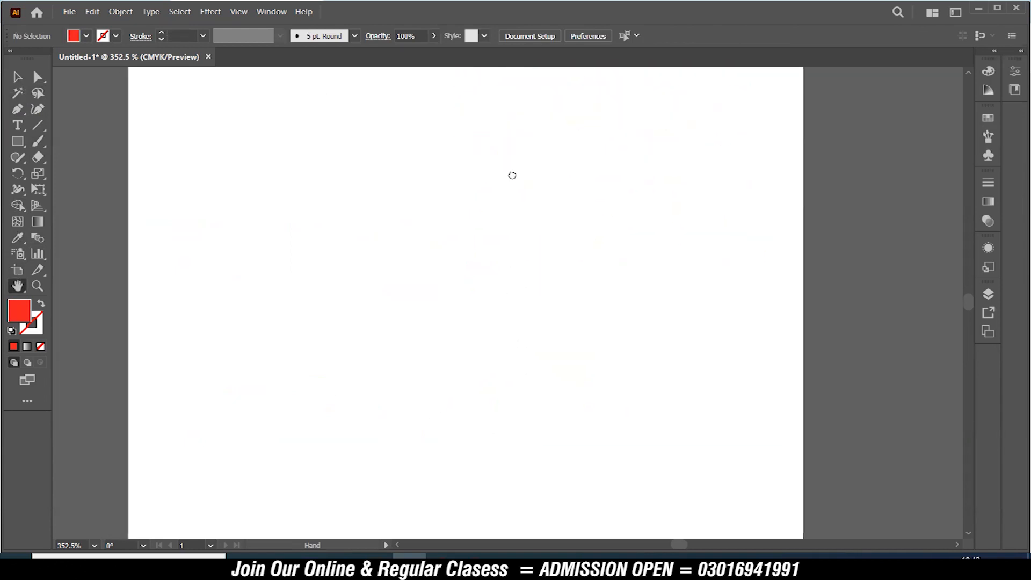
{"action": "left_click", "coordinate": [18, 125]}
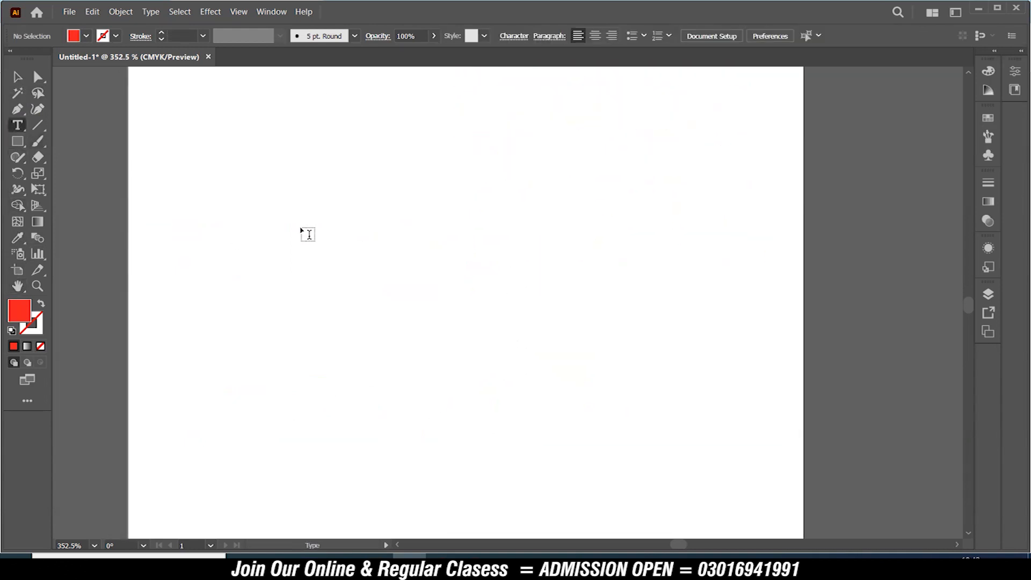
{"action": "left_click_drag", "start_coordinate": [251, 152], "coordinate": [683, 401]}
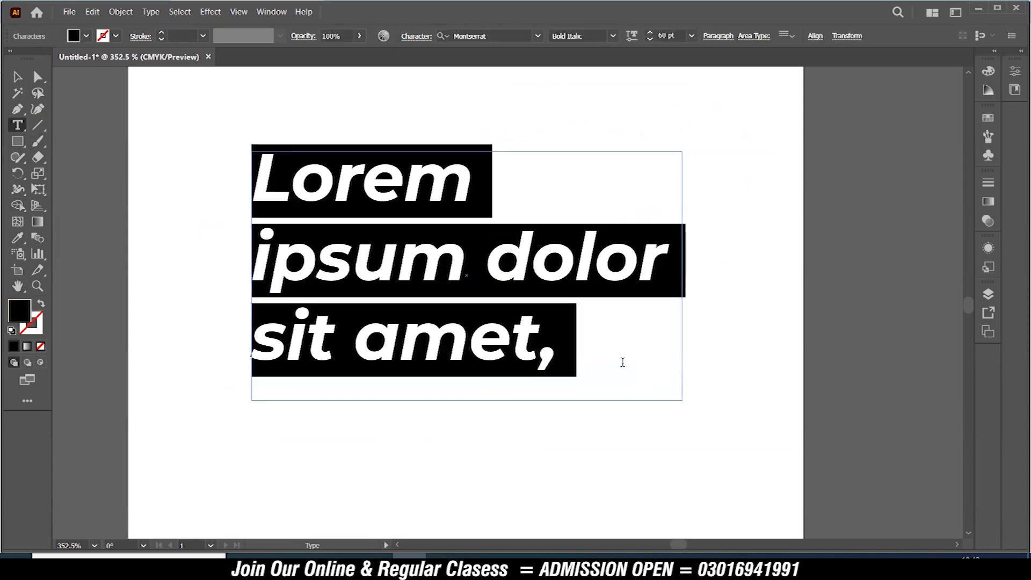
{"action": "type", "text": "a"}
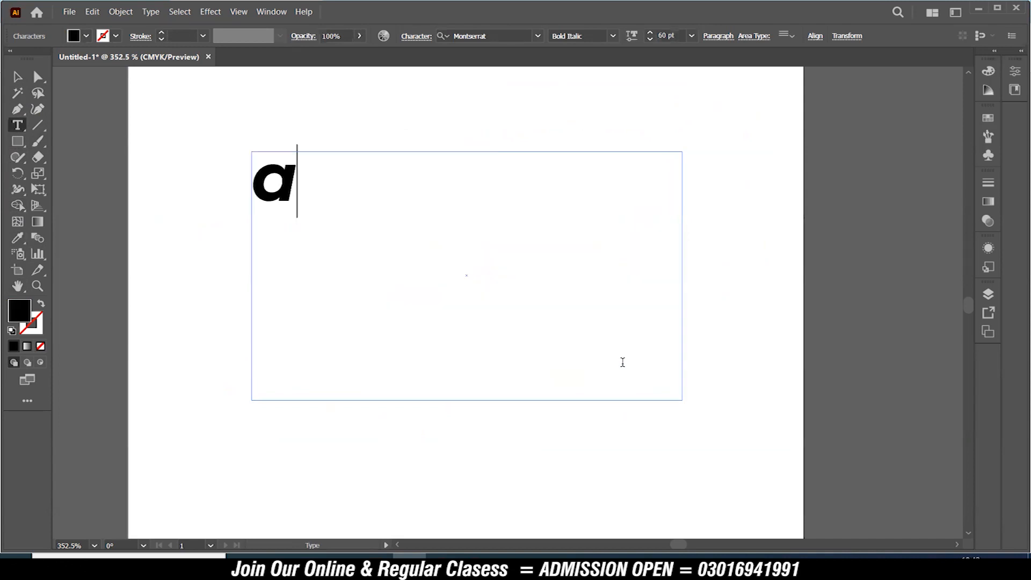
{"action": "type", "text": "sldkflaskdl"}
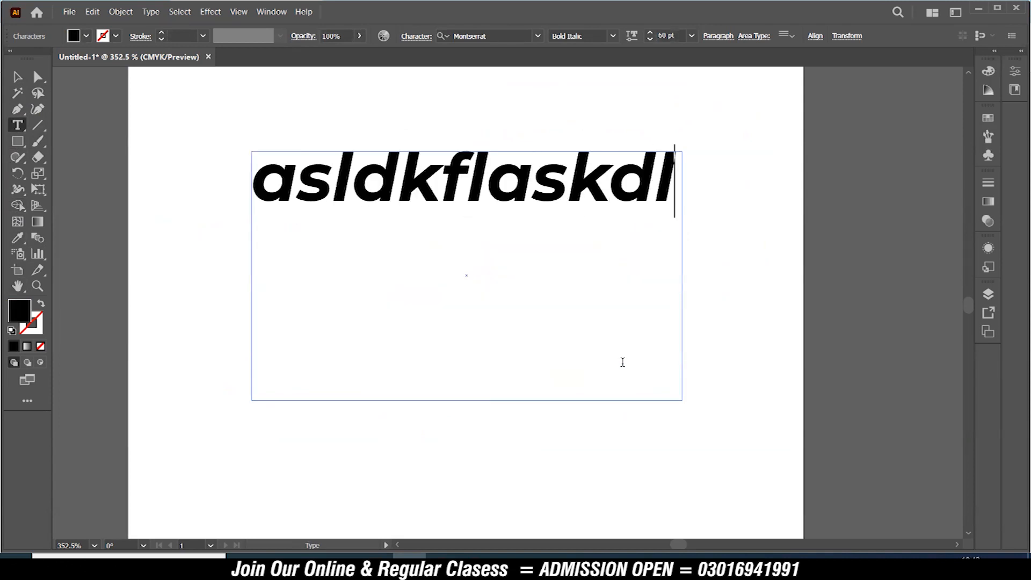
{"action": "type", "text": "ksldkjflkajlsd"}
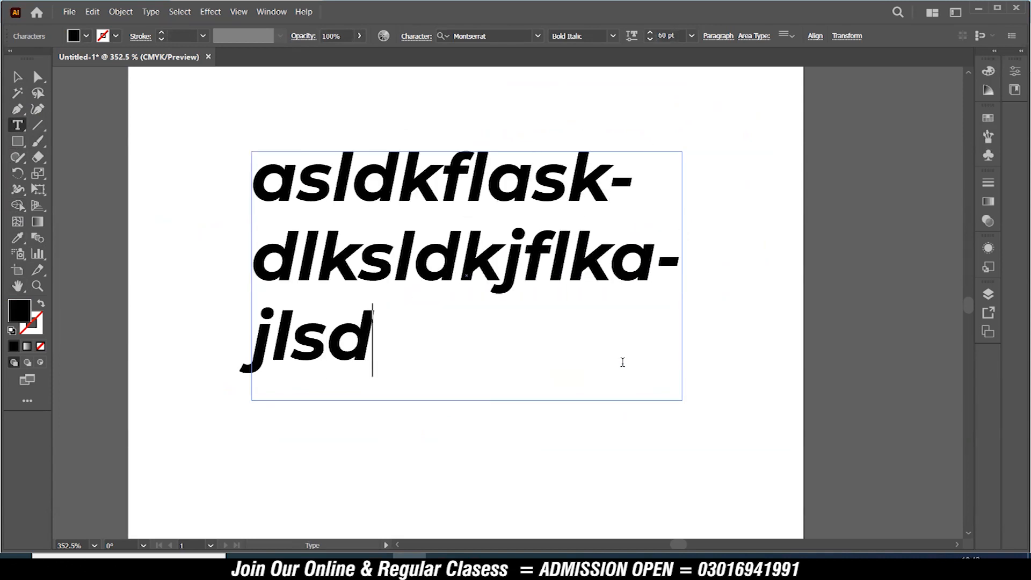
{"action": "key", "text": "Escape"}
- Extend the area text box downward, shift it slightly and delete it
{"action": "mouse_move", "coordinate": [583, 265]}
{"action": "left_mouse_down"}
{"action": "mouse_move", "coordinate": [723, 343]}
{"action": "mouse_move", "coordinate": [582, 258]}
{"action": "left_mouse_up"}
{"action": "left_click_drag", "start_coordinate": [685, 394], "coordinate": [681, 456]}
{"action": "left_click_drag", "start_coordinate": [549, 252], "coordinate": [570, 273]}
{"action": "key", "text": "Delete"}
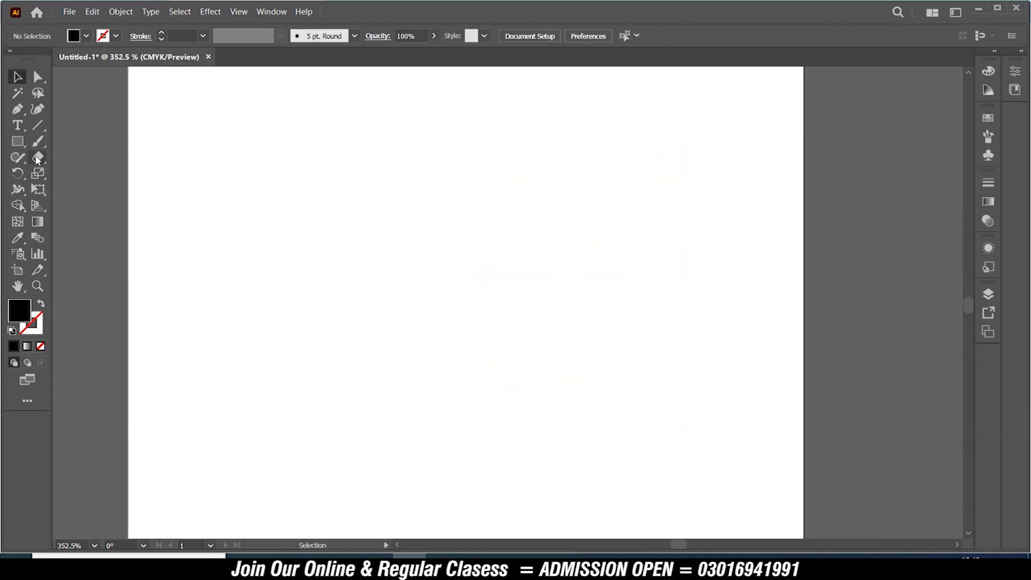
- Draw a larger area text box across most of the artboard's width and set its placeholder text to 14 pt
{"action": "left_click", "coordinate": [18, 125]}
{"action": "left_click_drag", "start_coordinate": [216, 124], "coordinate": [740, 483]}
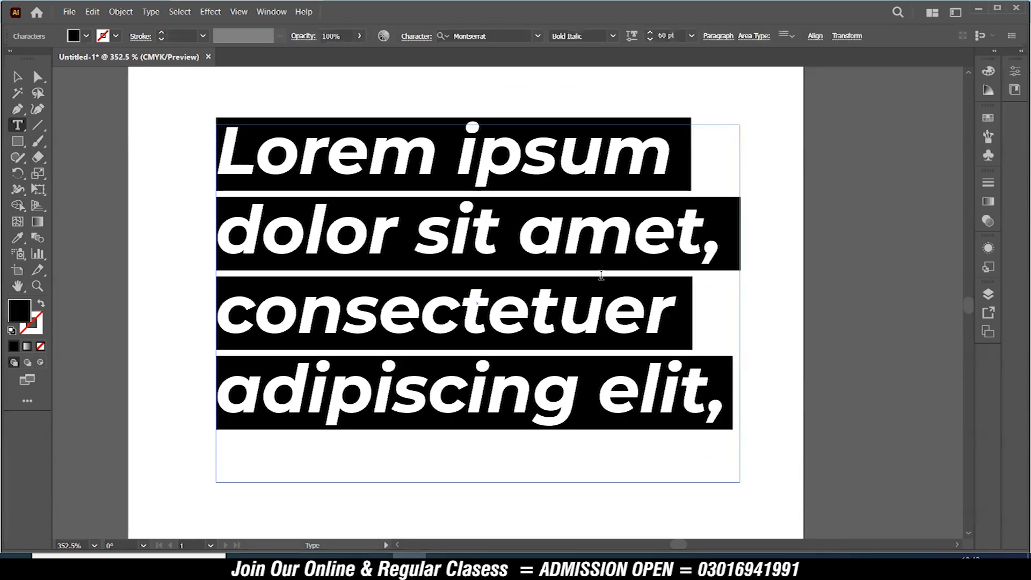
{"action": "left_click", "coordinate": [691, 36]}
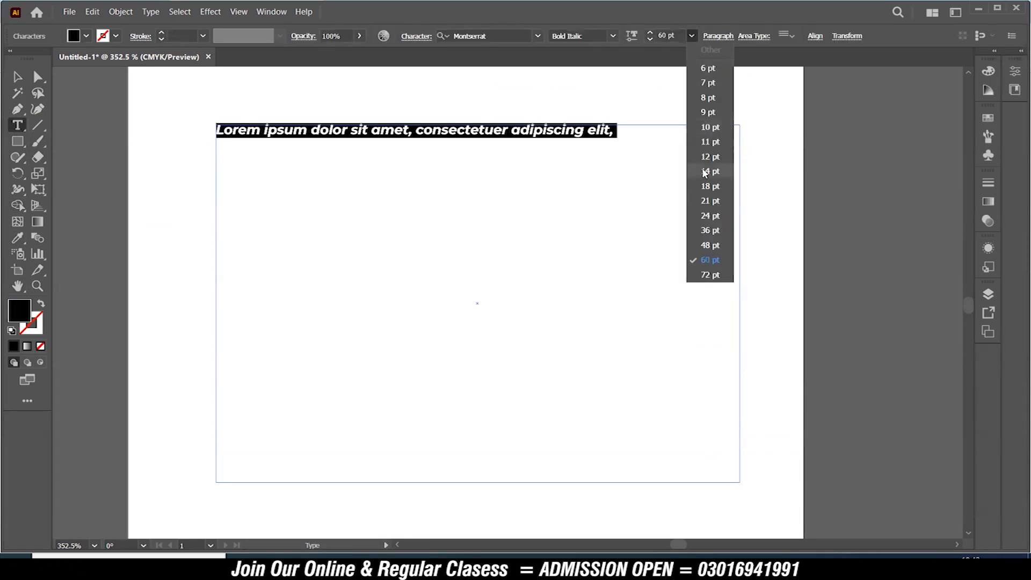
{"action": "left_click", "coordinate": [707, 172]}
- Fill out the paragraph after "adipiscing elit," with random letters until it reaches the end of the fourth line
{"action": "left_click", "coordinate": [684, 134]}
{"action": "type", "text": "lajsdlfjasldkjfalsdkjflakjsdlfkasldfkjalsdjflaksjdlfajsdlf"}
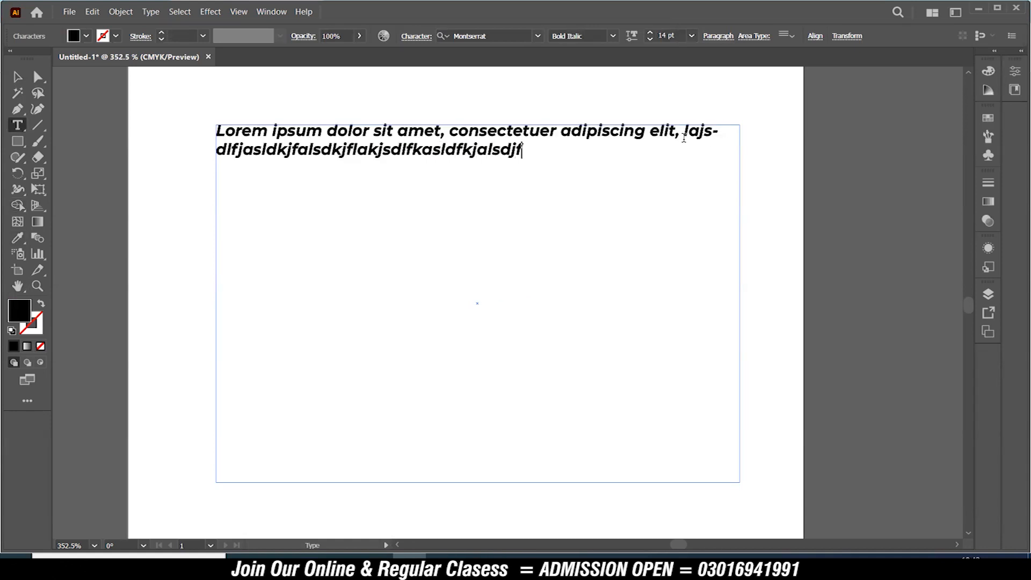
{"action": "type", "text": "kasldfjalskdjflaskdjflaskdjfljkasdlfja"}
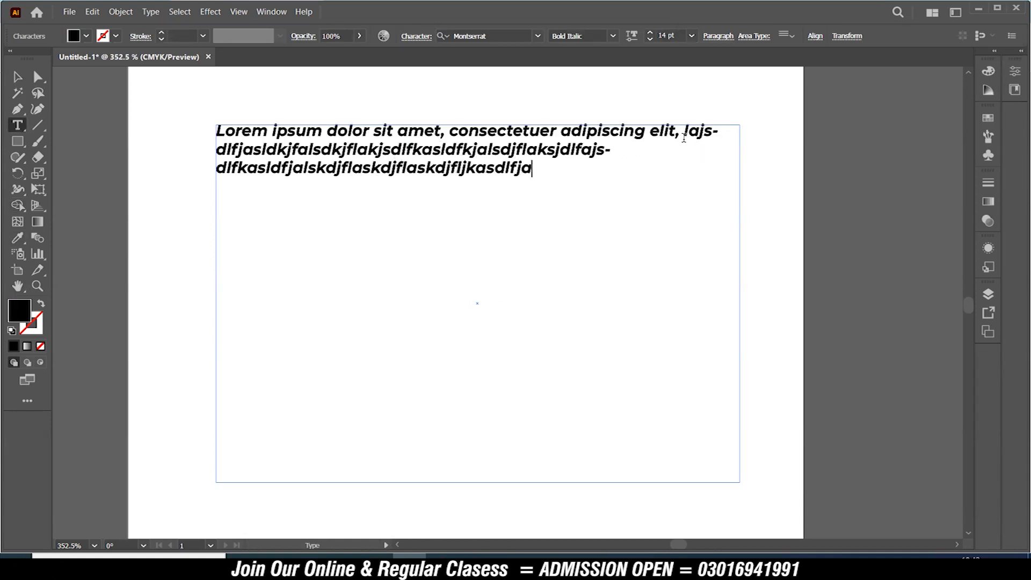
{"action": "type", "text": "lsdkfjalsdjflaksdflaksdlfkjalsdkjfalksdflakjsldfj"}
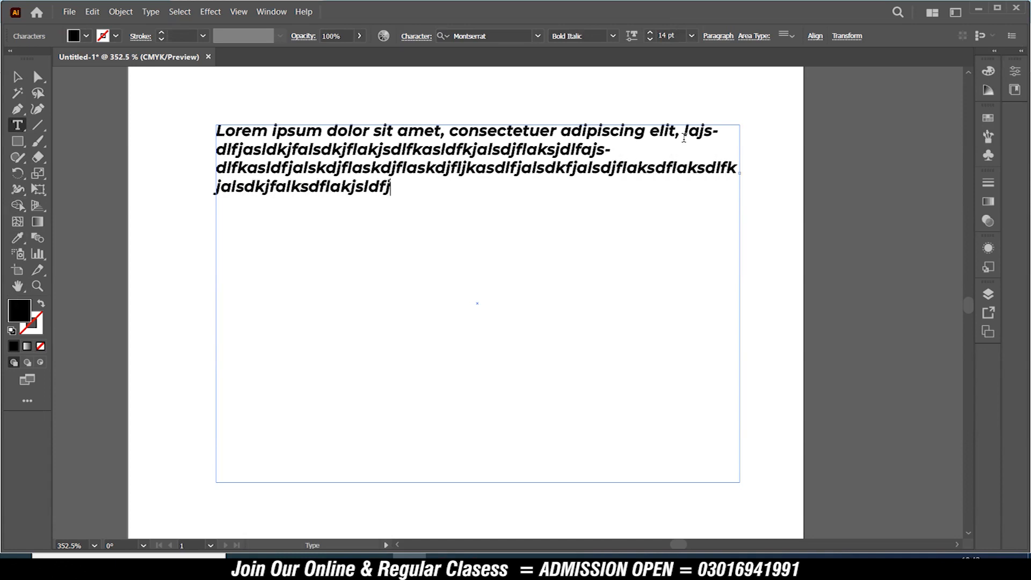
{"action": "type", "text": "alksdfakjsdlfjaldsfjlasjdflakjsdlfaskdfasldfj"}
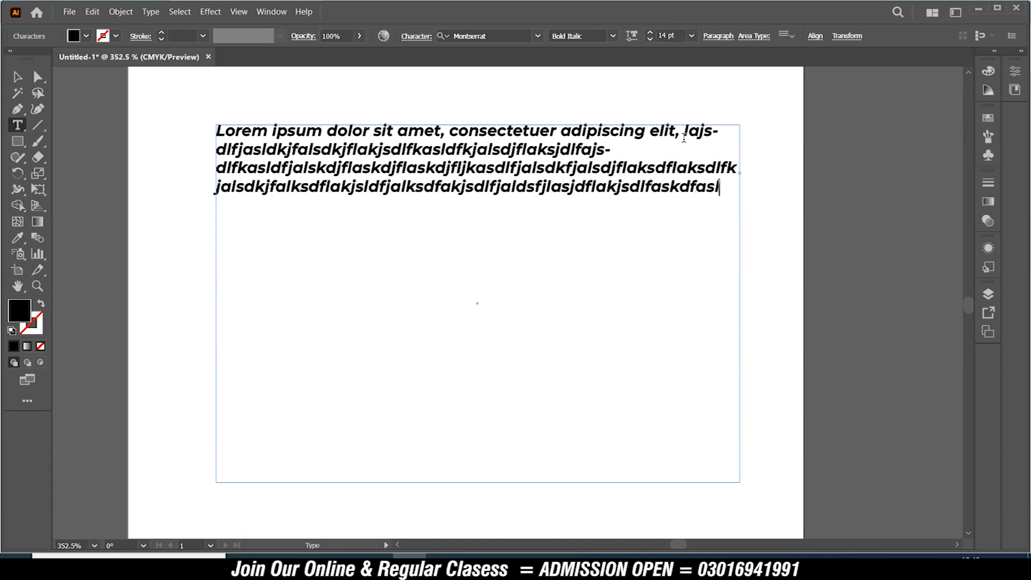
- Shift the filled area text box slightly to the right and delete it
{"action": "left_click", "coordinate": [17, 77]}
{"action": "left_click_drag", "start_coordinate": [302, 150], "coordinate": [343, 150]}
{"action": "key", "text": "Delete"}
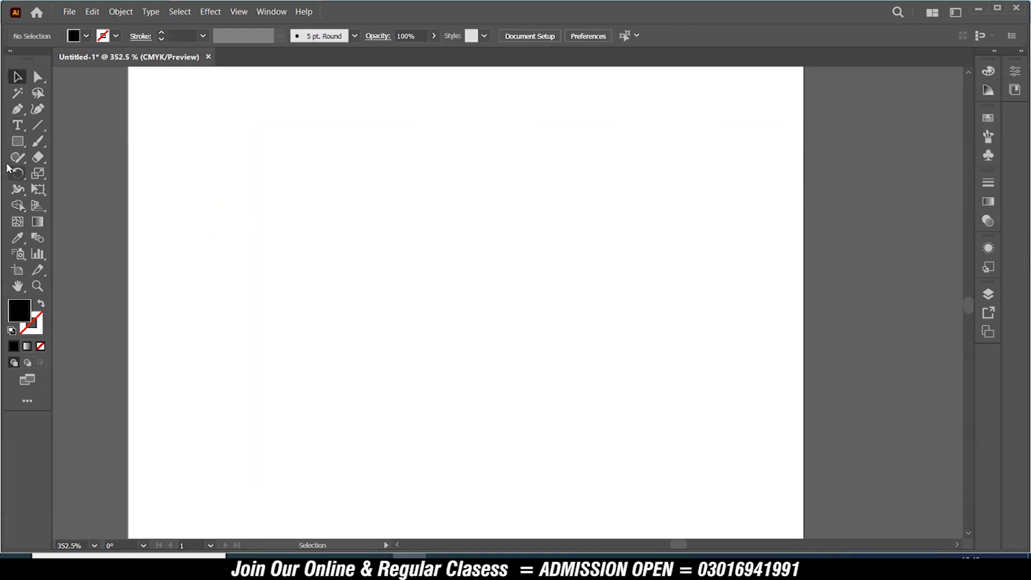
- Add a four-line point text in the artboard's upper area with three manually broken lines of random letters and a final "#"
{"action": "left_click", "coordinate": [17, 125]}
{"action": "left_click", "coordinate": [240, 179]}
{"action": "type", "text": "ljalsdjflaskdjflakdsjflakjsdflajsdlfjalsdjflajdsflasdlkfjaldjflaksdflkj "}
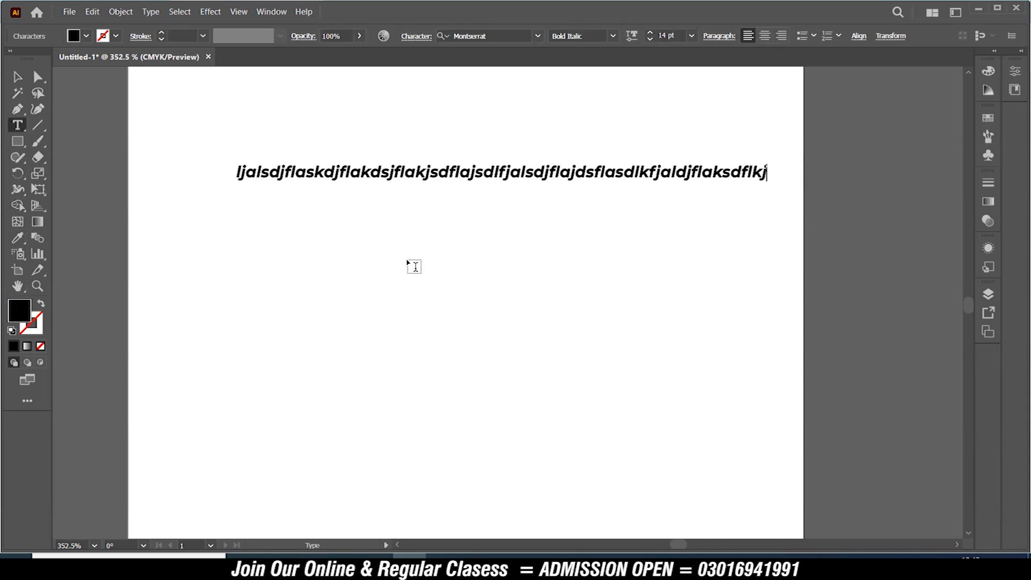
{"action": "type", "text": "kasdlfjalsdjfla"}
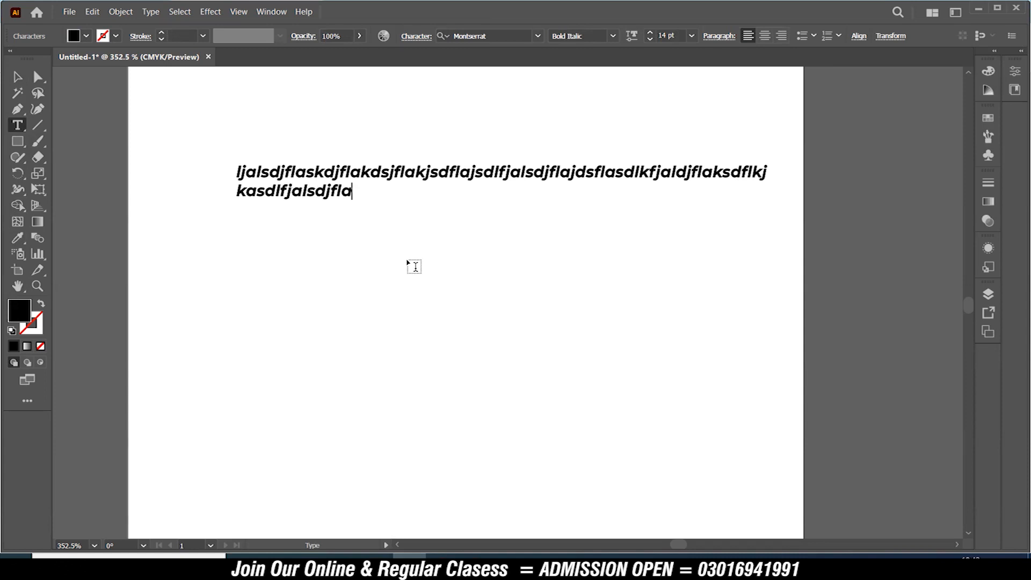
{"action": "type", "text": "kjsdfljasdlfkjasldjflasjdflajsdlfajsdlfjalsdjkflajsdflajsdlfjalsdfjlas "}
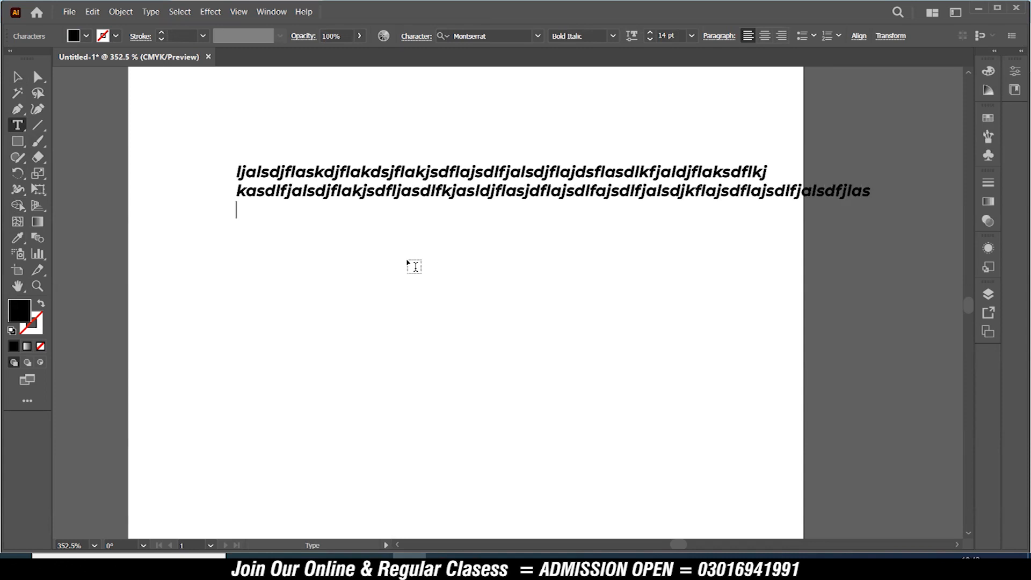
{"action": "type", "text": "alsdkfjalskdjflaksjdflajksdlfkjalsdkjflaskdjf"}
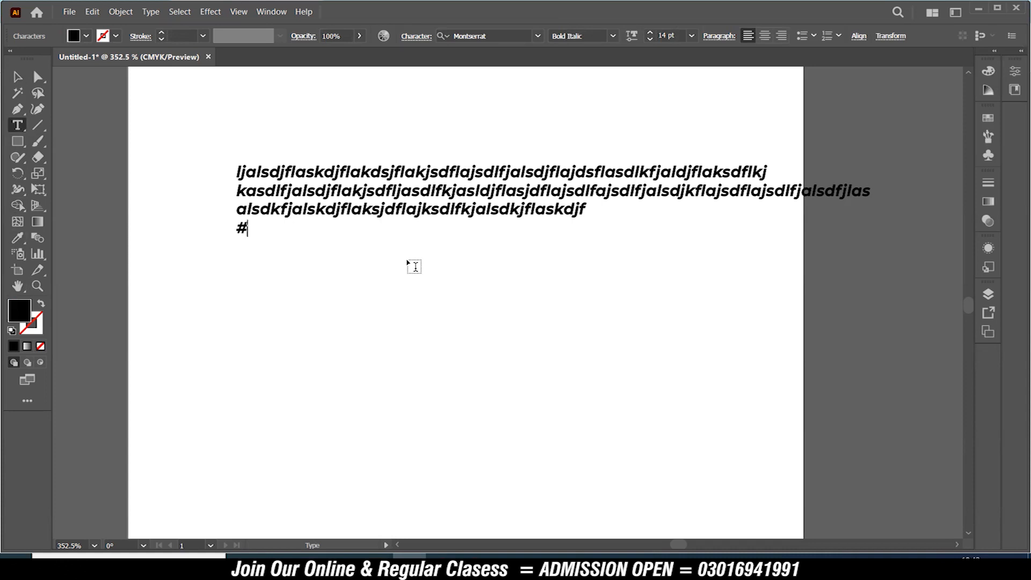
{"action": "left_click", "coordinate": [17, 76]}
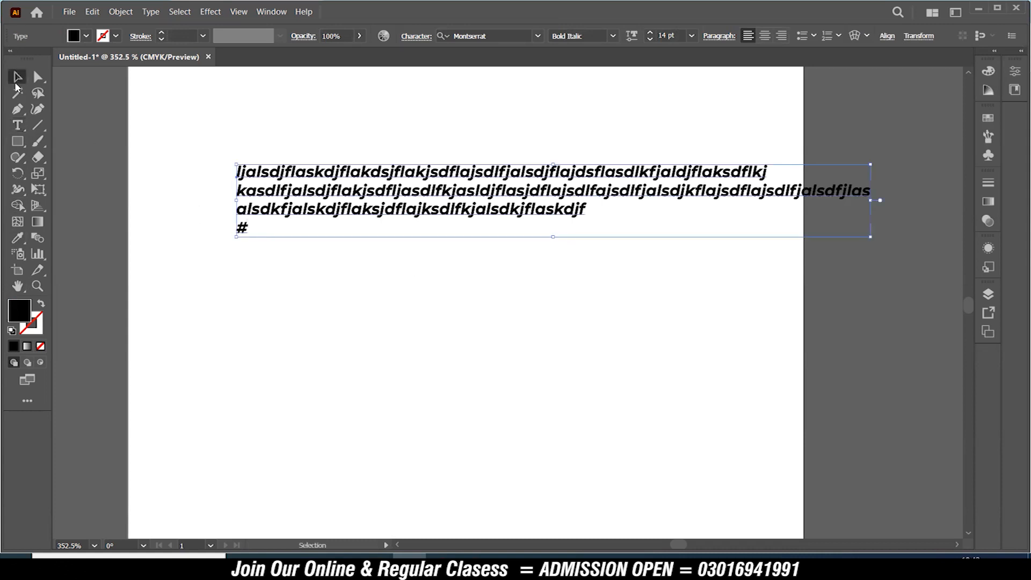
- Try scaling the four-line point text narrower and taller by its bounding box, and undo the scaling
{"action": "left_click_drag", "start_coordinate": [17, 124], "coordinate": [89, 127]}
{"action": "left_click", "coordinate": [17, 76]}
{"action": "left_click_drag", "start_coordinate": [384, 186], "coordinate": [349, 186]}
{"action": "left_click_drag", "start_coordinate": [834, 238], "coordinate": [528, 317]}
{"action": "left_click", "coordinate": [553, 338]}
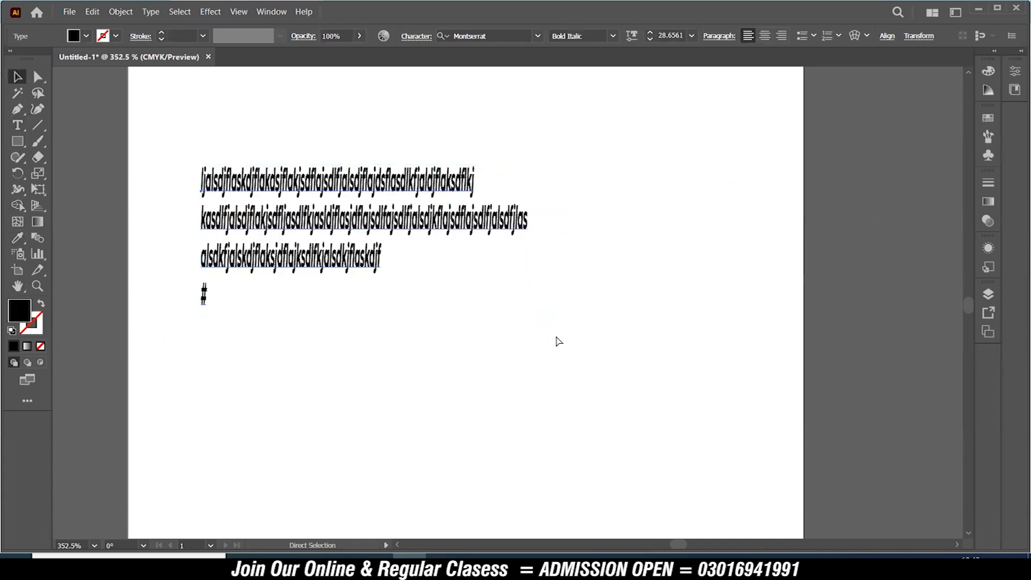
{"action": "key", "text": "ctrl+z"}
- Move the point text toward the artboard's upper-left corner and draw a wide area text box below it
{"action": "left_click_drag", "start_coordinate": [599, 202], "coordinate": [533, 145]}
{"action": "key", "text": "t"}
{"action": "left_click_drag", "start_coordinate": [166, 214], "coordinate": [795, 316]}
- Fill the new area text box with random letters until the text wraps onto a fourth line
{"action": "type", "text": "aklsd"}
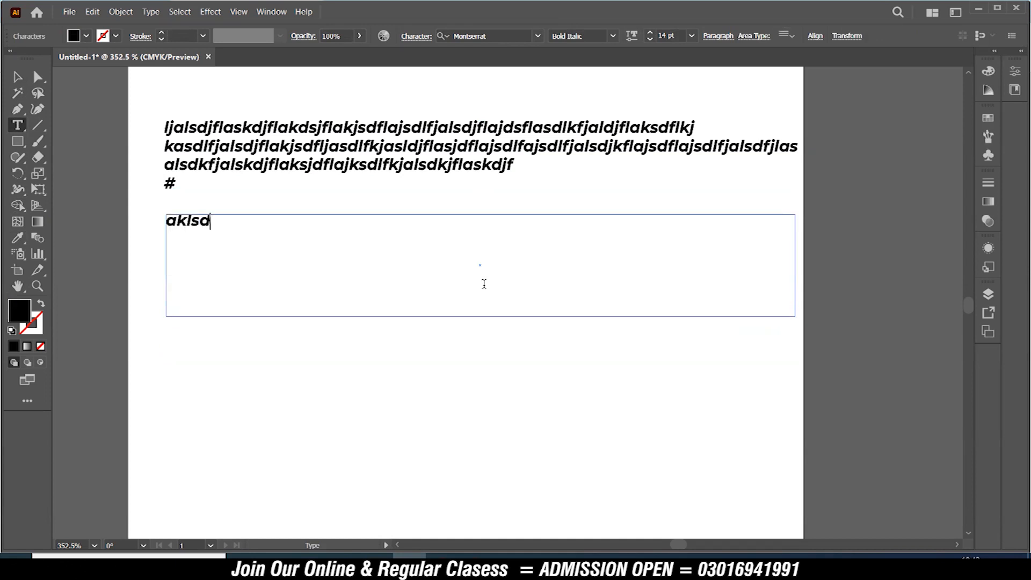
{"action": "type", "text": "lkajsldkfjlaskjdflakjsdlfkjalsdjfkalksjdflakjsdlfkjasld"}
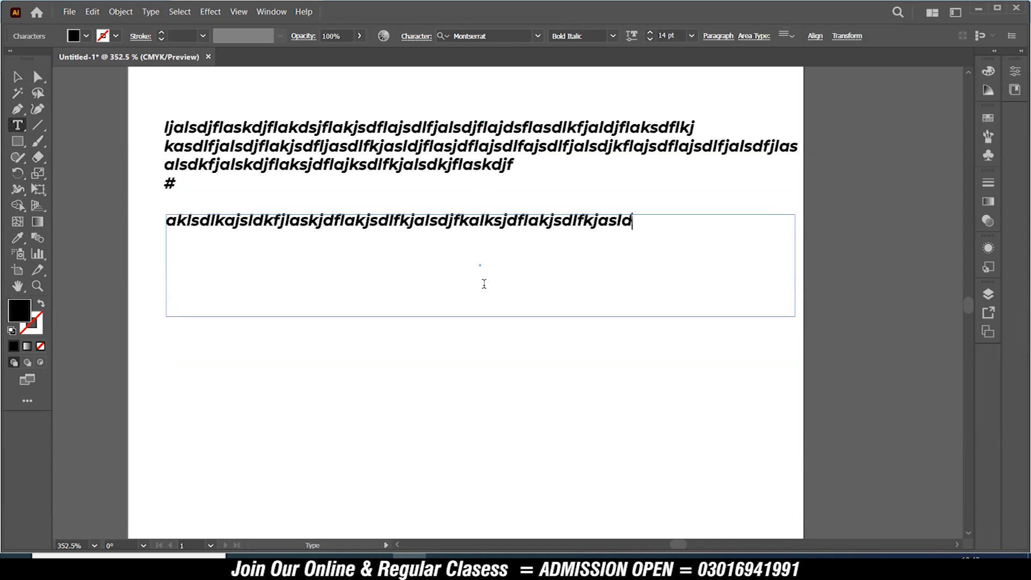
{"action": "type", "text": "kfjalsdkfja;lsdkjfalskjdflakjsdlfkjasldkfjasdkjflaksjd"}
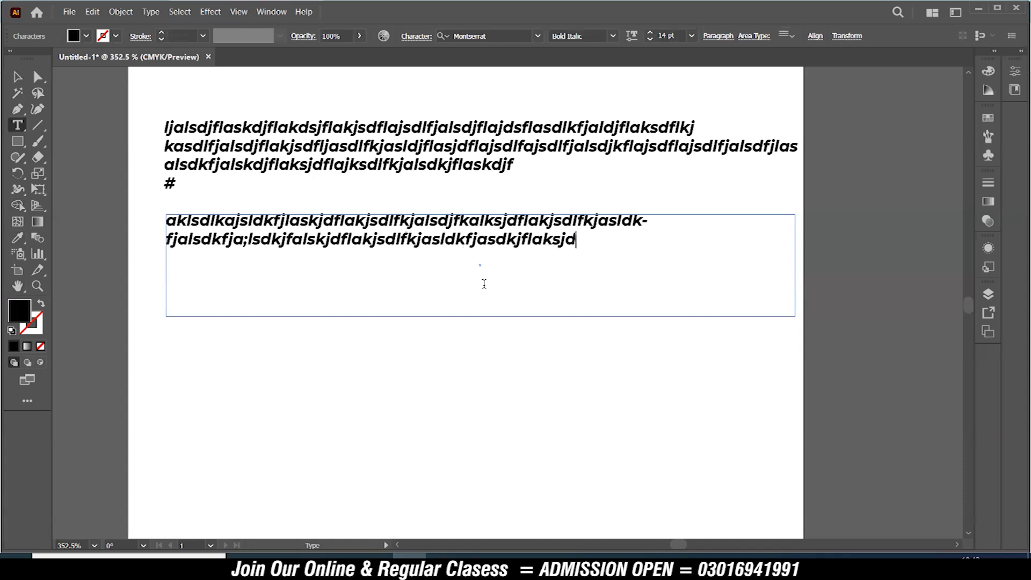
{"action": "type", "text": "flaksdlfjasldkjfalksdfasjdflakjsdlfkjasldkjflaks"}
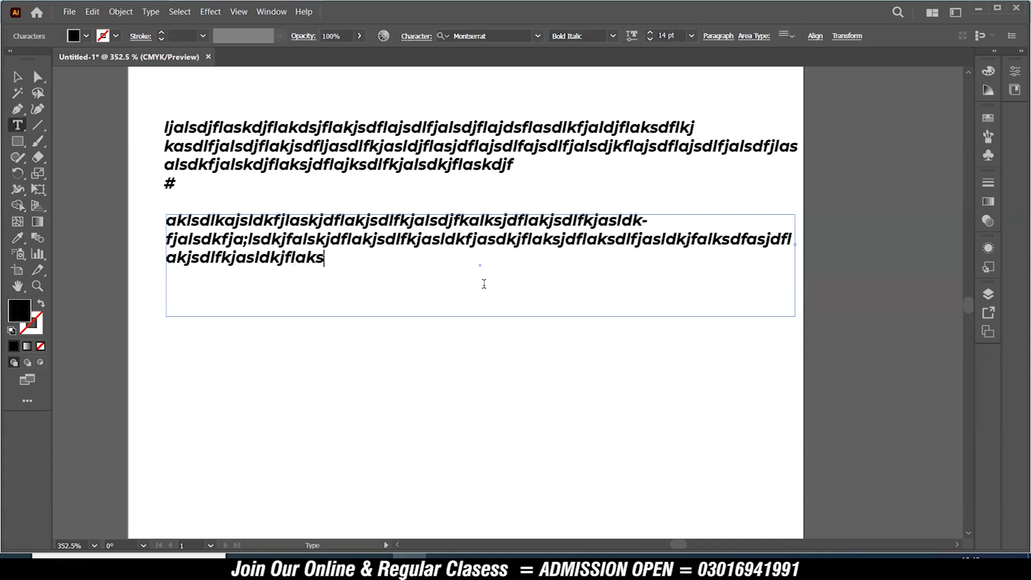
{"action": "type", "text": "jdflkajsdlfkjalskdjfalsdkjflakjsdflkajsdlfkjalsdkjflakjsdflkasjdkfjl"}
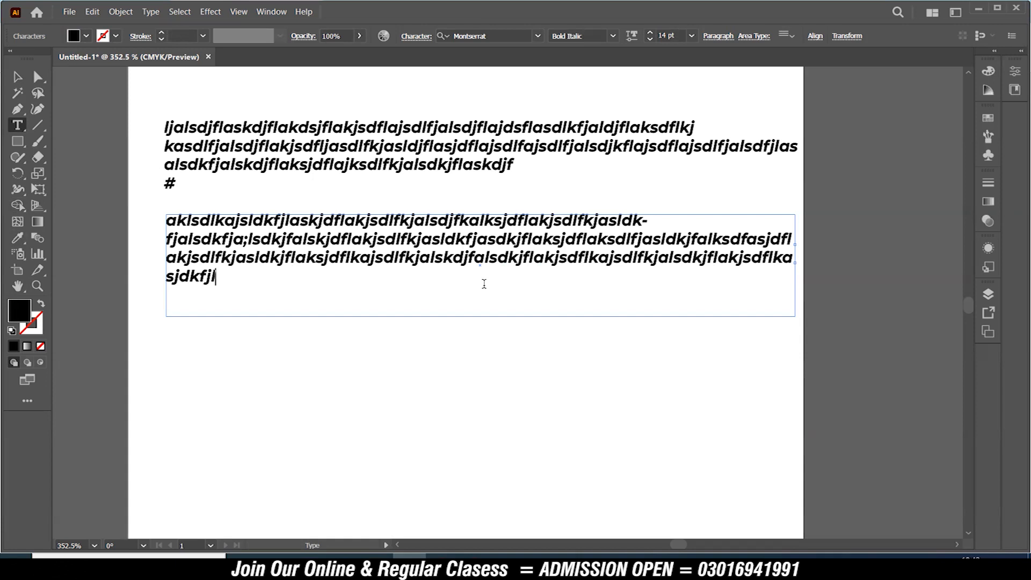
- Make the area text box narrower and taller so its text reflows, and squeeze the point text above to a similar width
{"action": "left_click", "coordinate": [18, 77]}
{"action": "left_click_drag", "start_coordinate": [795, 317], "coordinate": [412, 400]}
{"action": "left_click", "coordinate": [616, 160]}
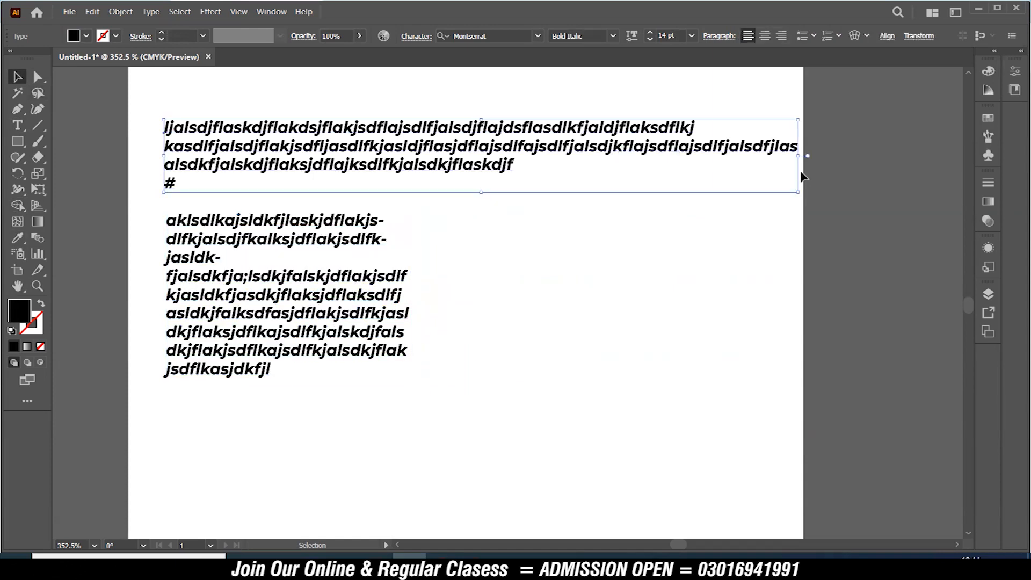
{"action": "left_click_drag", "start_coordinate": [799, 193], "coordinate": [438, 198]}
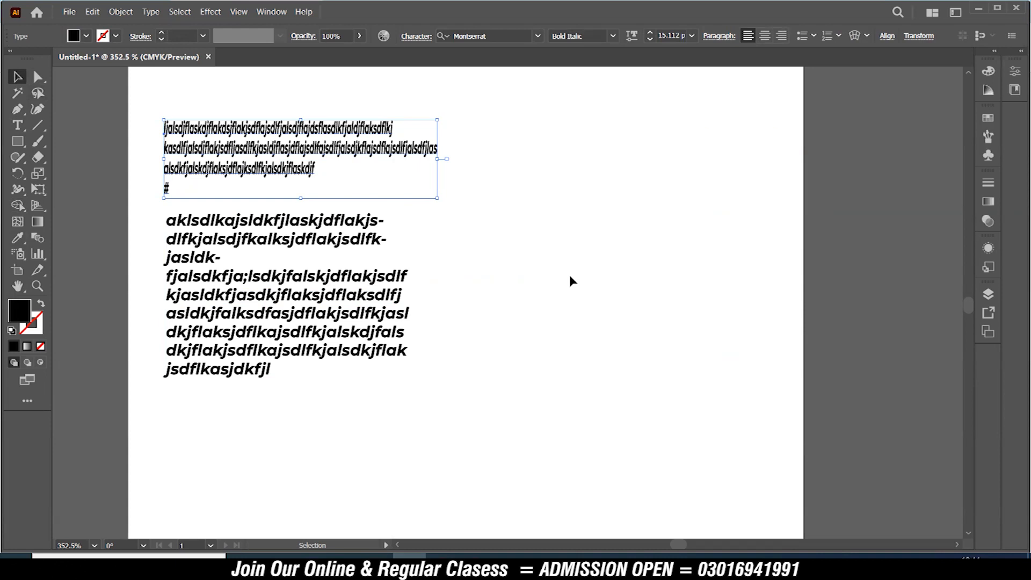
- Resize the area text box into a narrow, tall column and move it to the artboard's upper-right area
{"action": "left_click", "coordinate": [387, 332]}
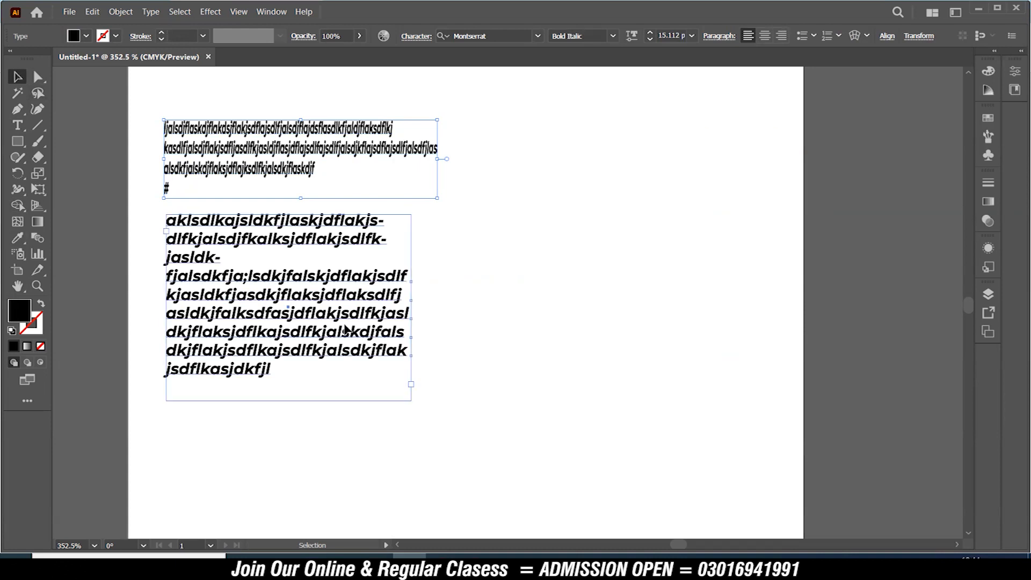
{"action": "left_click_drag", "start_coordinate": [411, 402], "coordinate": [746, 297]}
{"action": "left_click_drag", "start_coordinate": [699, 434], "coordinate": [347, 446]}
{"action": "left_click_drag", "start_coordinate": [290, 277], "coordinate": [715, 161]}
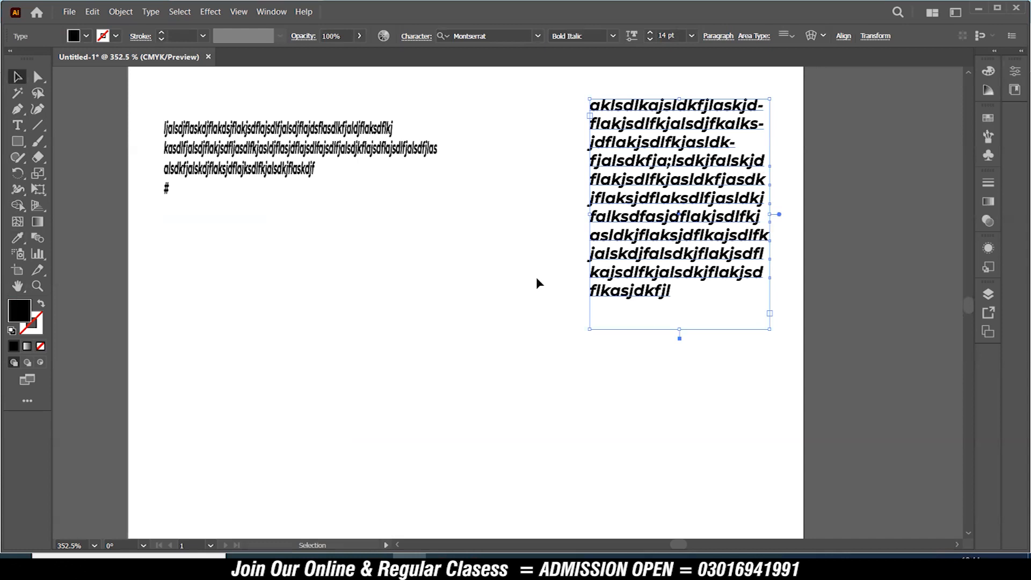
- Add a "Lorem ipsum" point text just below the squeezed point text, and shift the area text column slightly left
{"action": "left_click", "coordinate": [18, 127]}
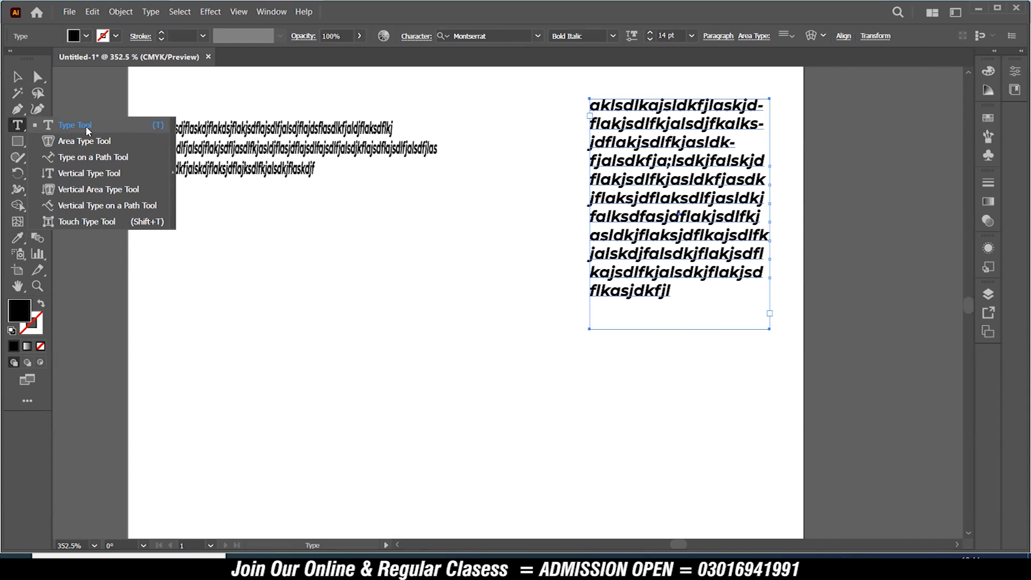
{"action": "left_click", "coordinate": [375, 245]}
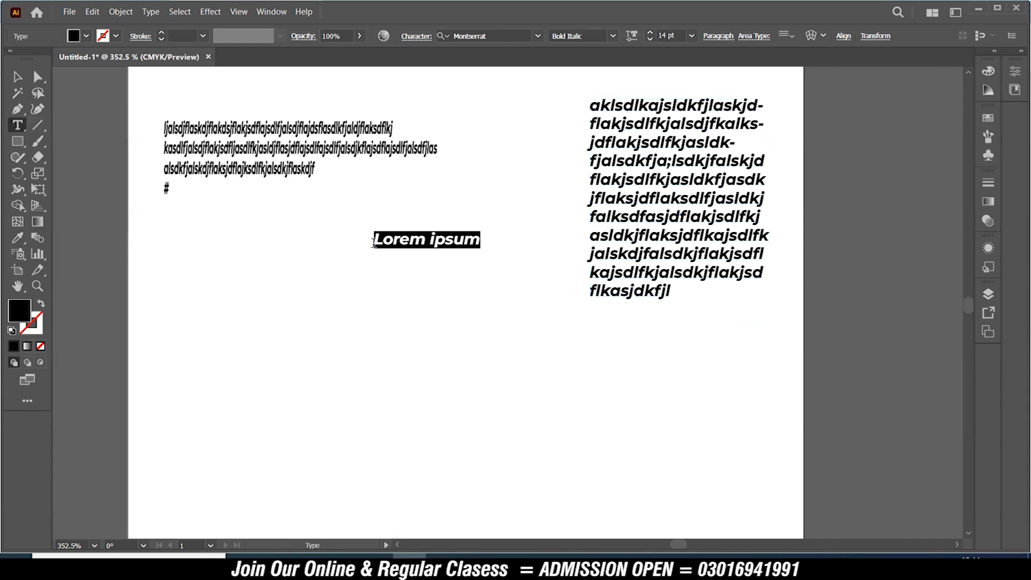
{"action": "left_click", "coordinate": [17, 77]}
{"action": "left_click_drag", "start_coordinate": [460, 248], "coordinate": [259, 222]}
{"action": "left_click_drag", "start_coordinate": [760, 219], "coordinate": [704, 218]}
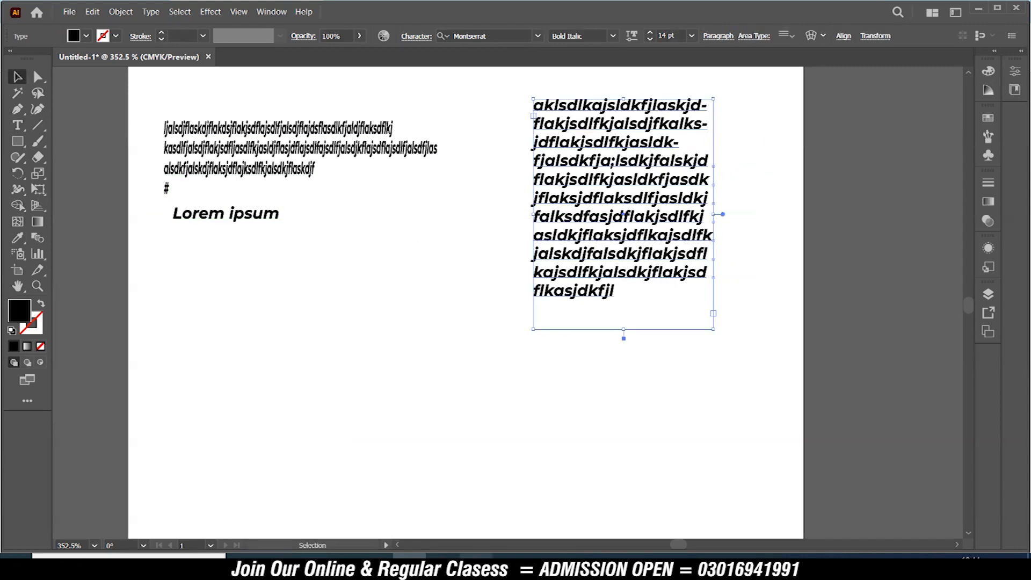